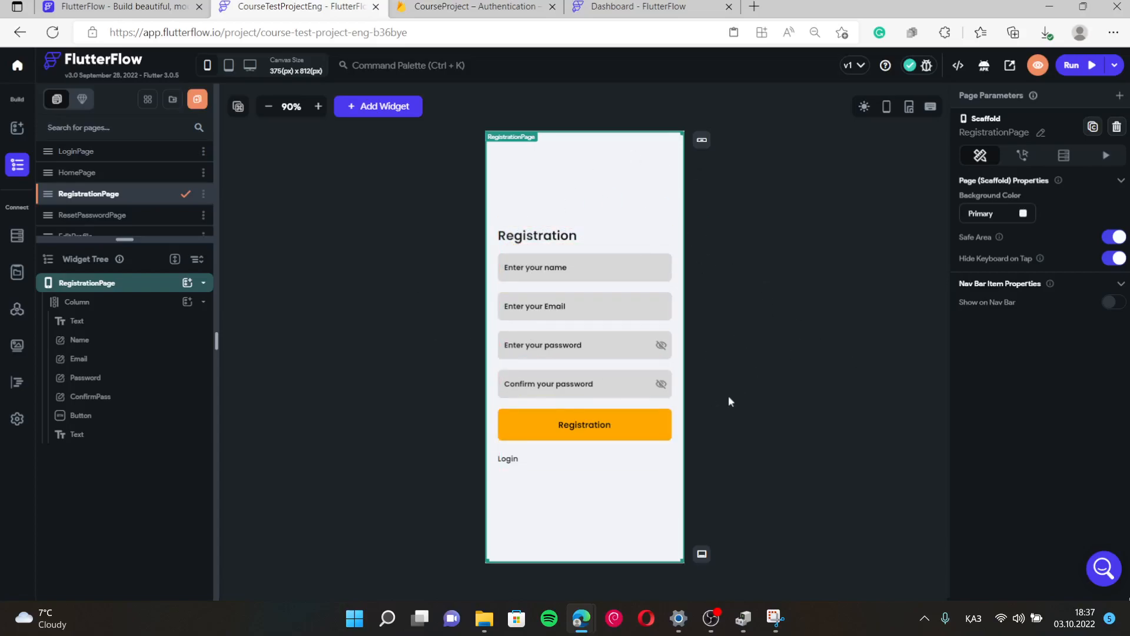
Enlarge the pages list so all pages down to EditProfile, Profile and AddPhotoo show.
left_click_drag(125, 239, 125, 344)
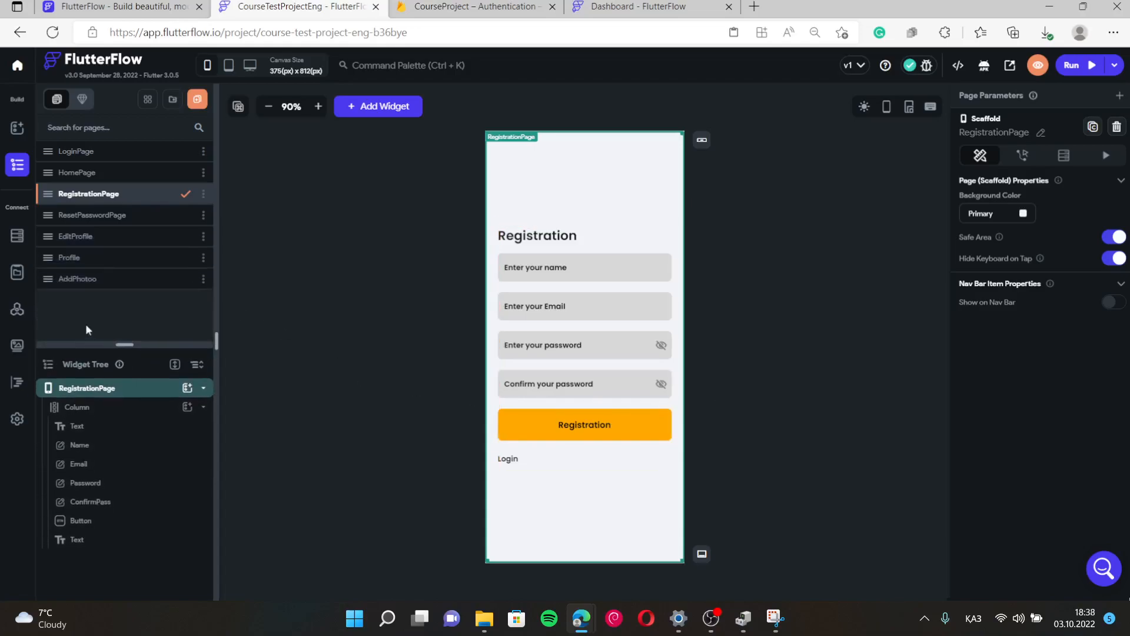
left_click(466, 6)
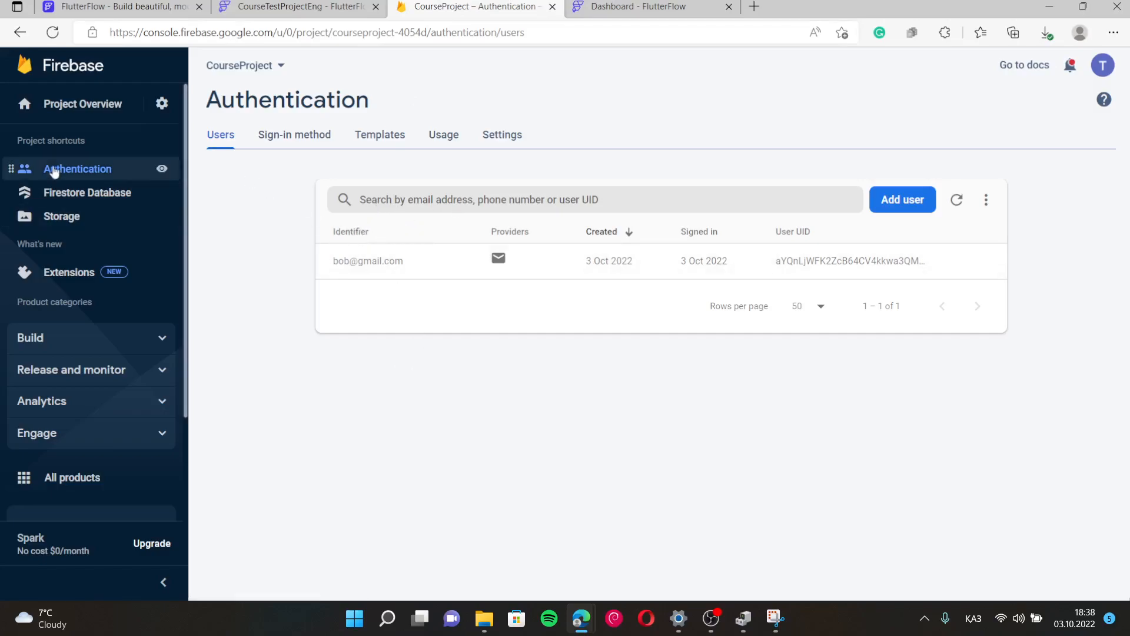
Check Firebase Authentication's sign-in methods show Email/Password enabled, then return to FlutterFlow's RegistrationPage.
left_click(294, 7)
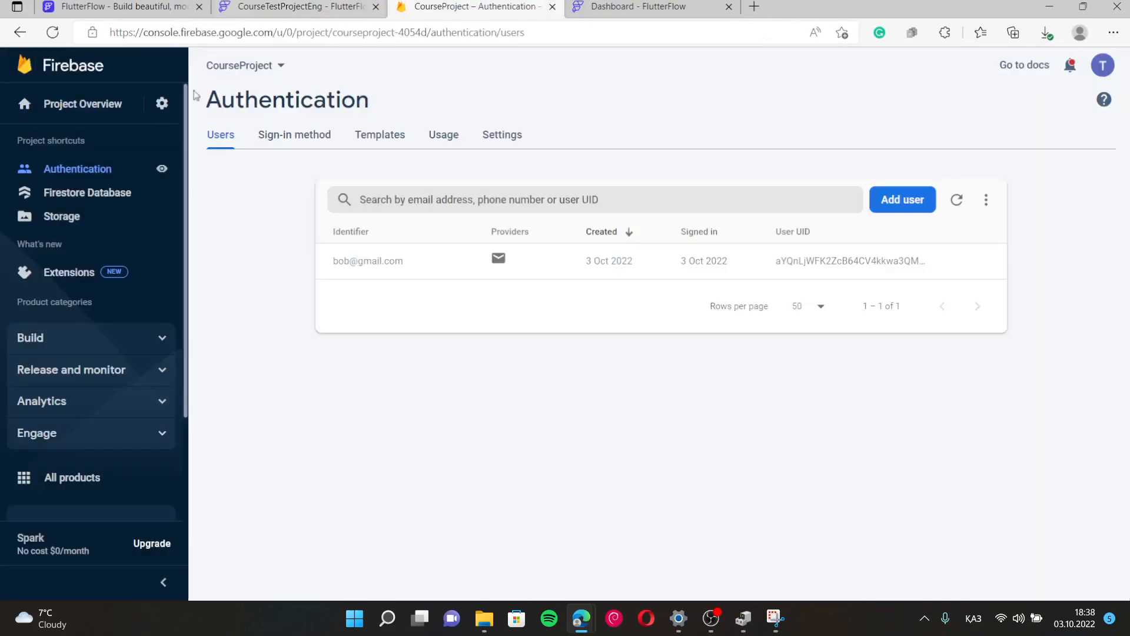
left_click(71, 210)
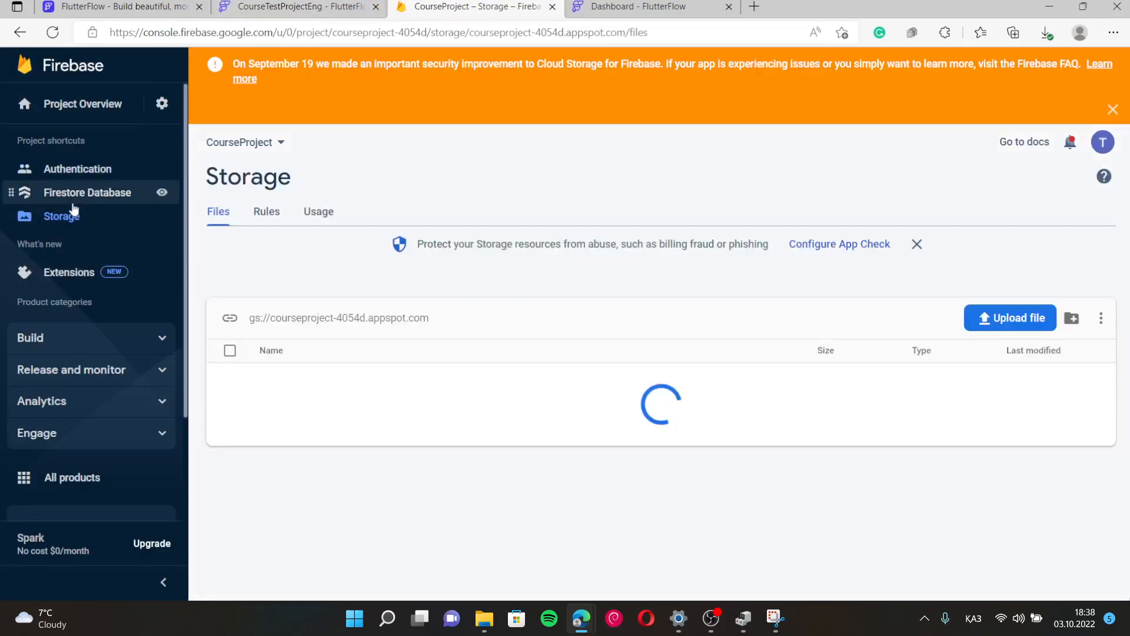
left_click(89, 340)
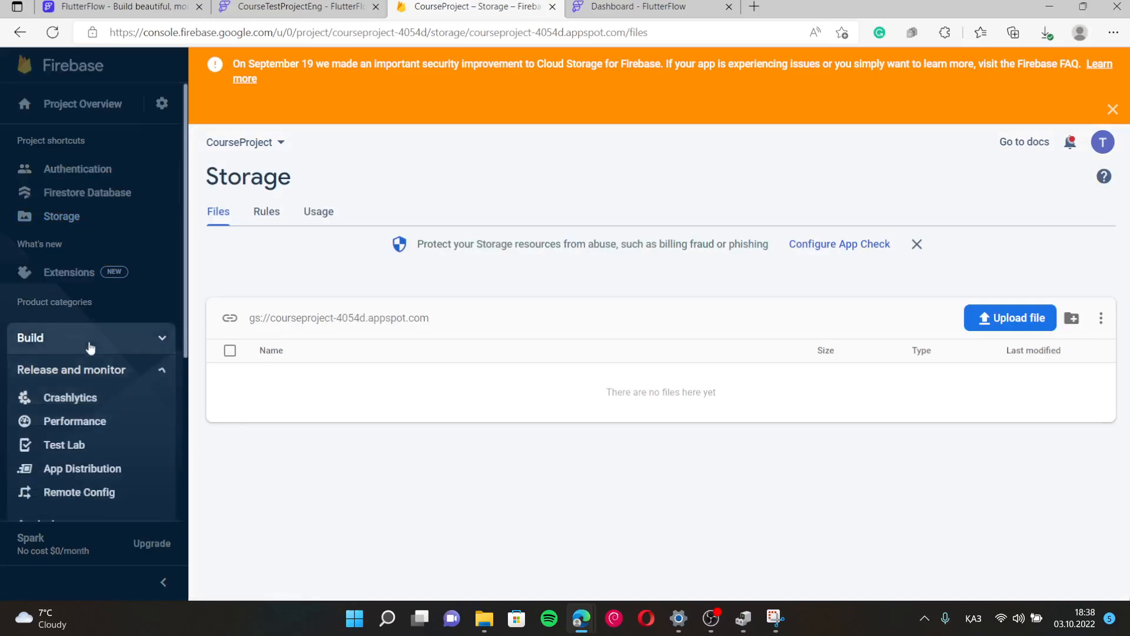
left_click(90, 347)
left_click(88, 347)
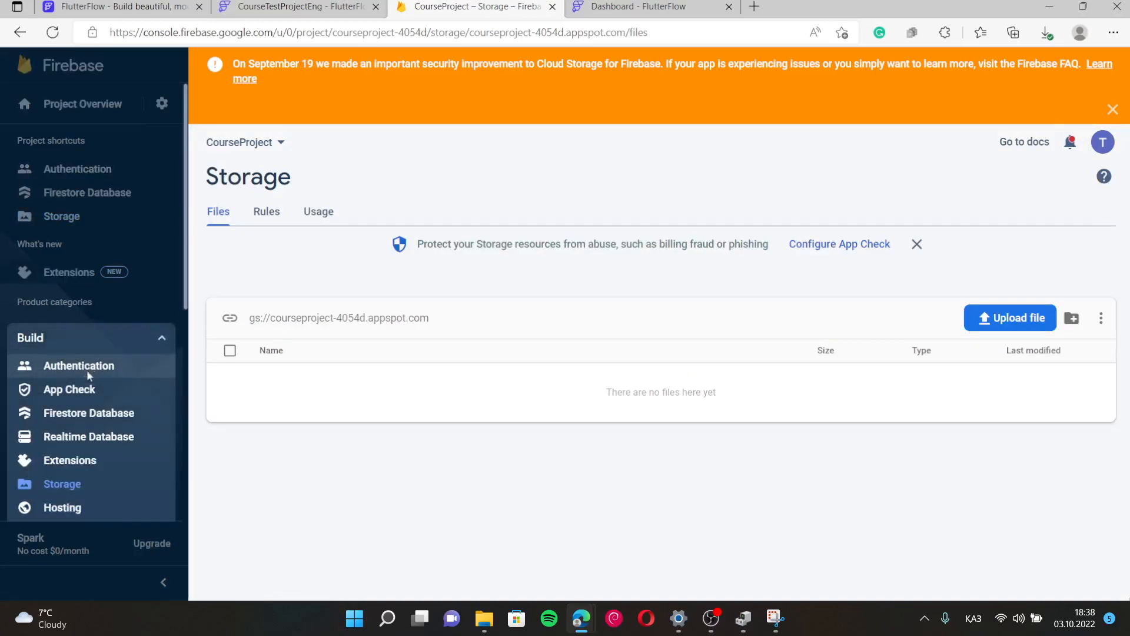
left_click(86, 367)
left_click(138, 338)
left_click(285, 137)
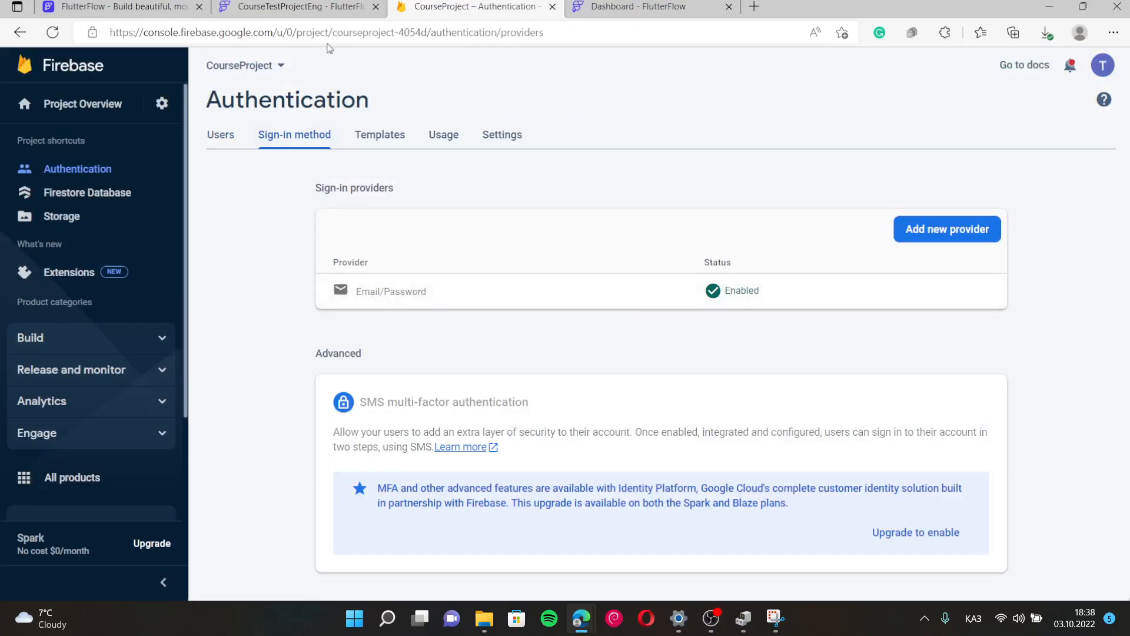
left_click(329, 6)
left_click(394, 322)
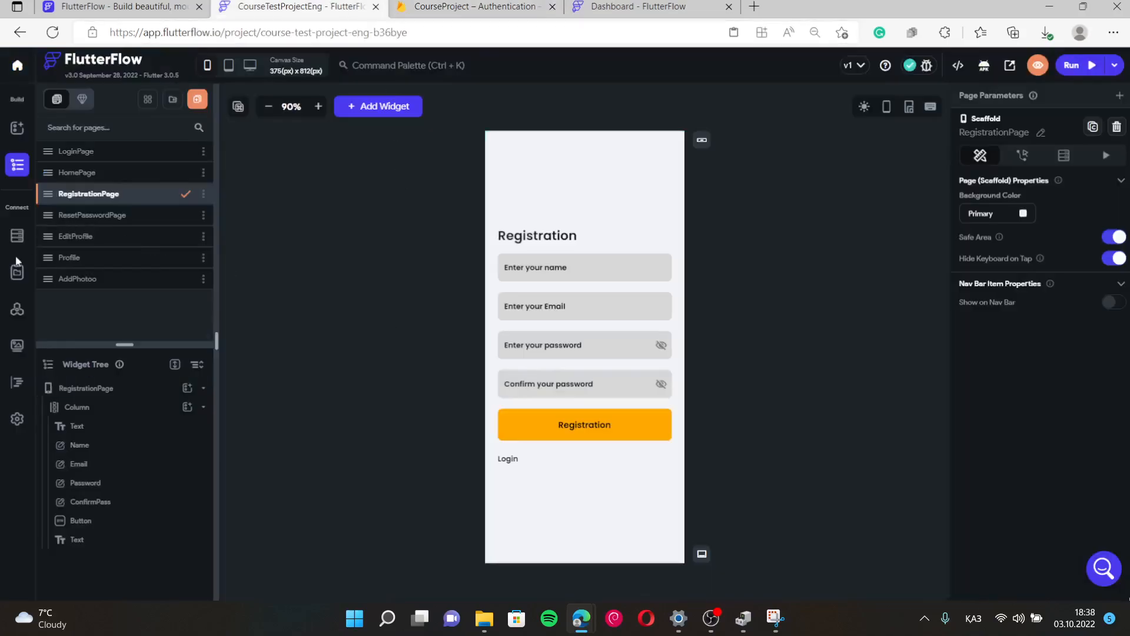
Enable authentication in the app settings with RegistrationPage as the entry page.
left_click(17, 419)
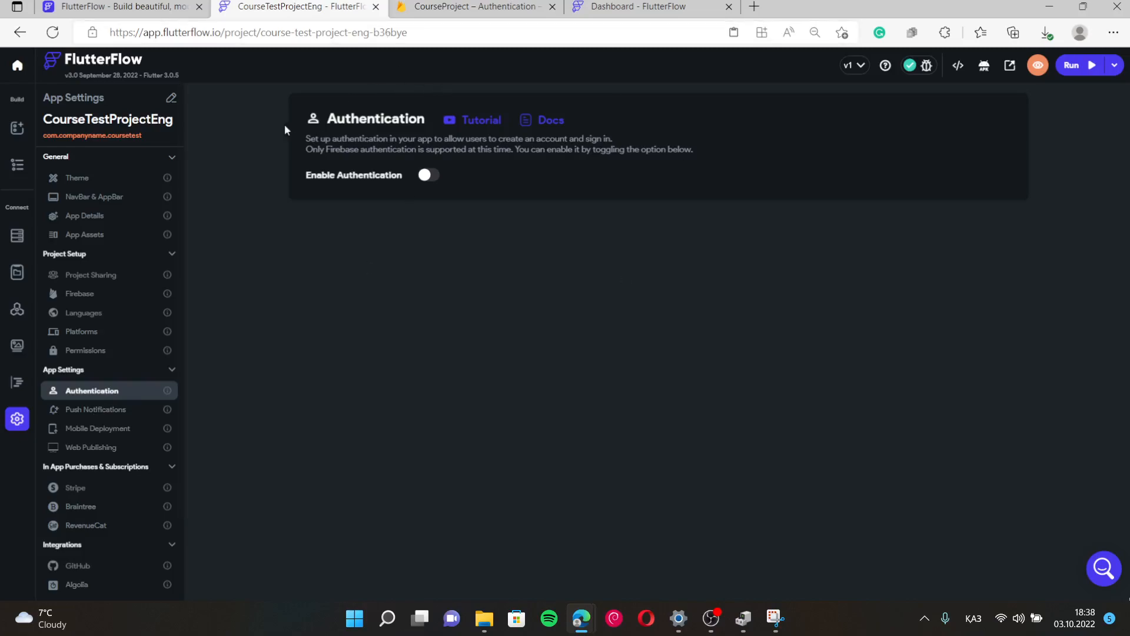
left_click(429, 176)
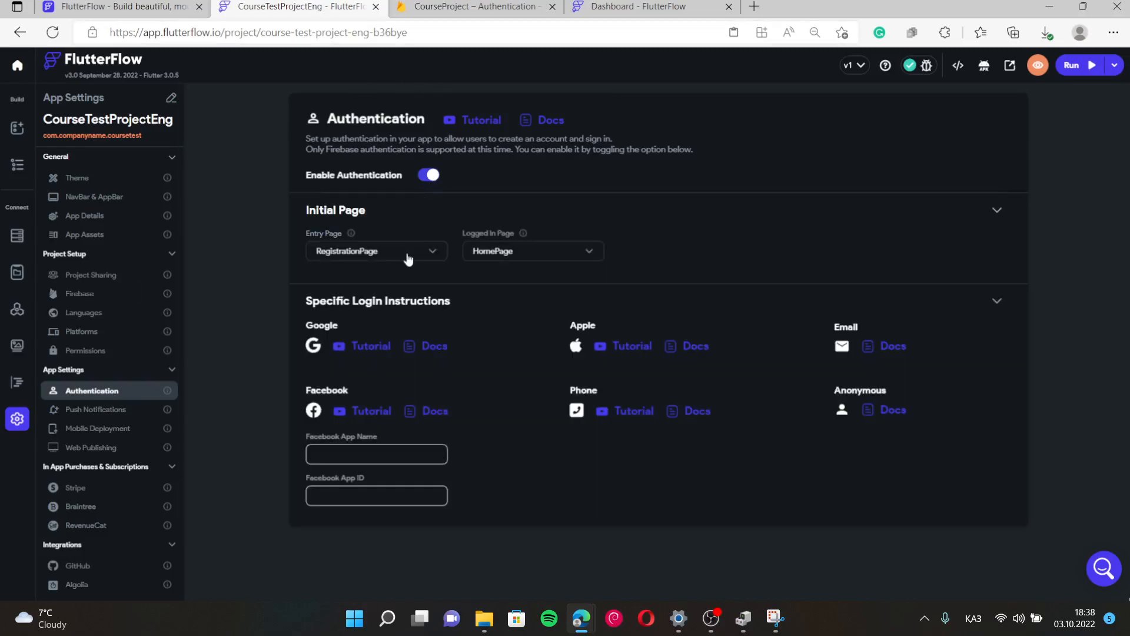
left_click(362, 255)
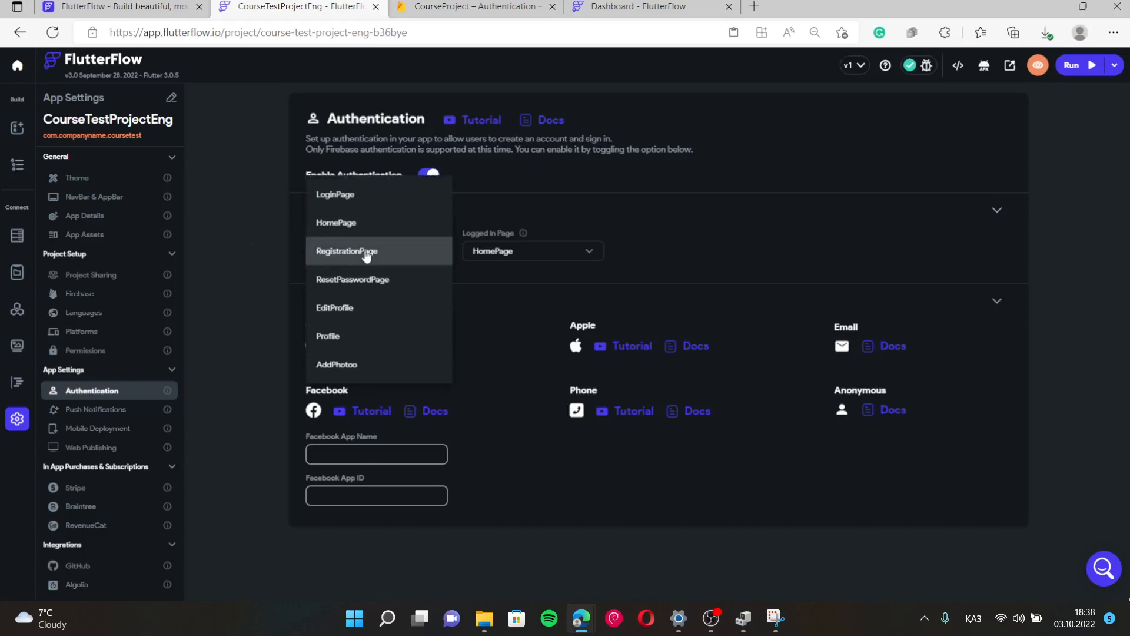
left_click(353, 227)
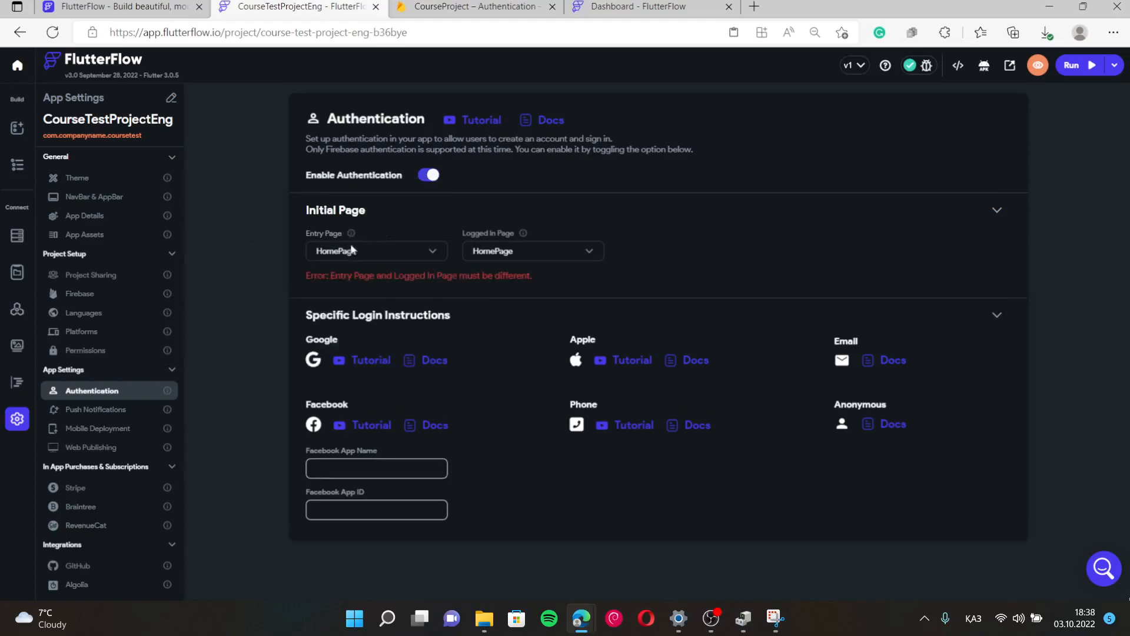
left_click(357, 255)
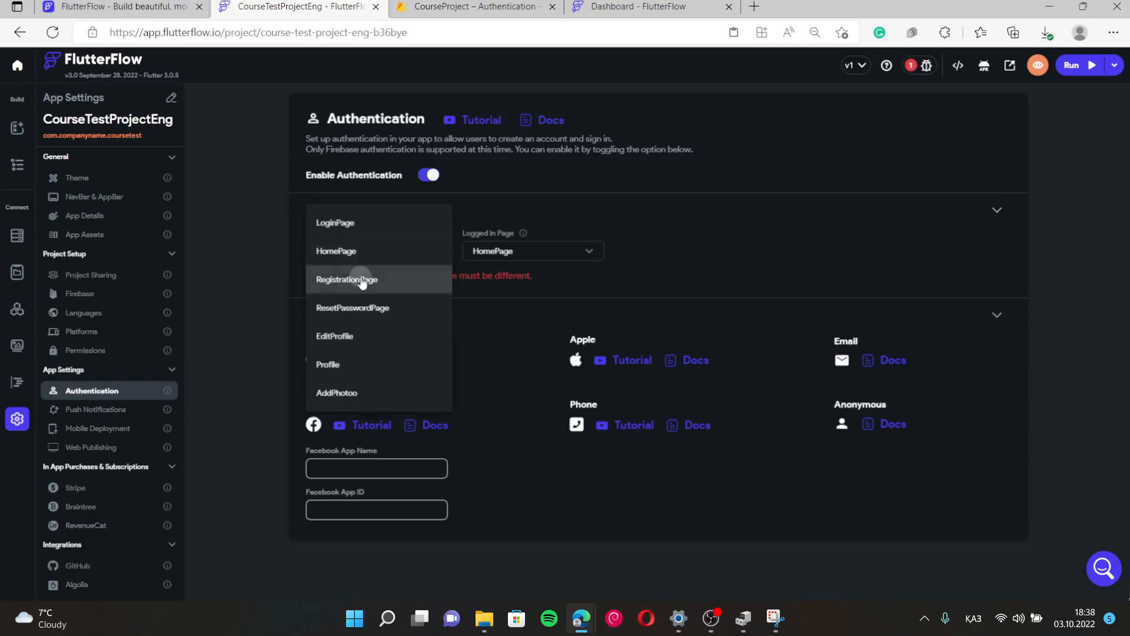
left_click(360, 275)
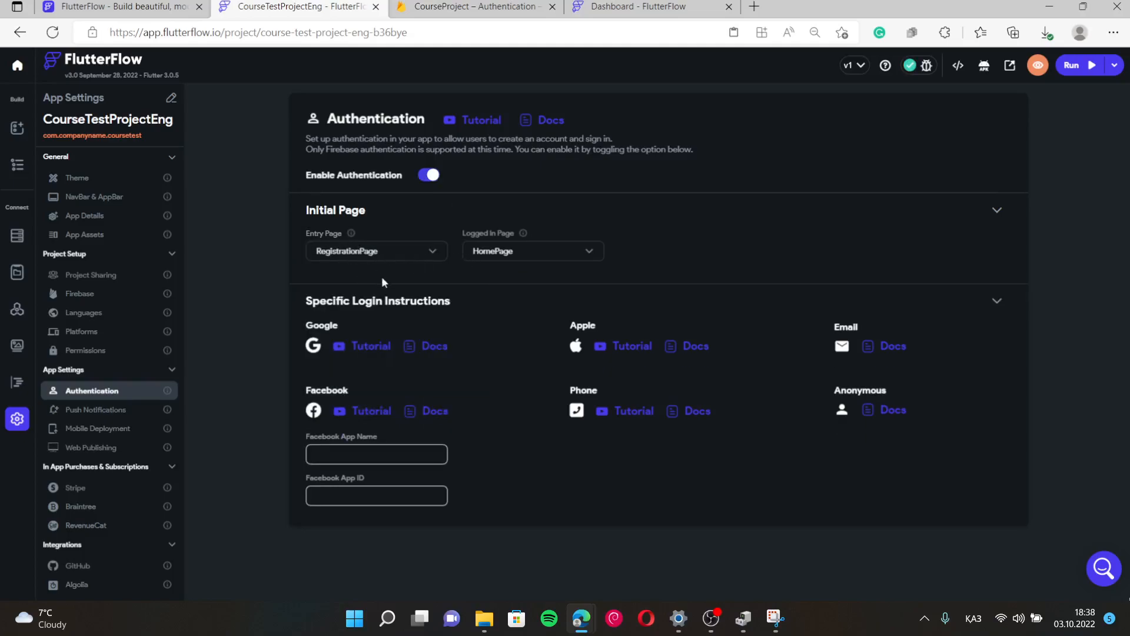
Keep HomePage as the logged-in page and open the Firestore database settings.
key("alt+shift")
left_click(706, 617)
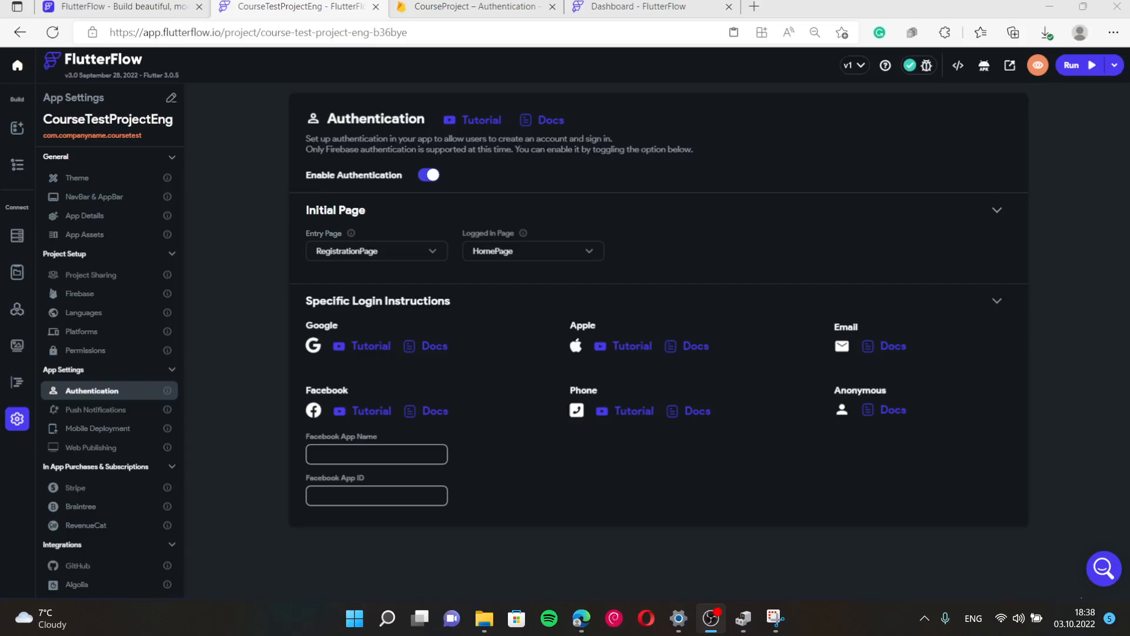
left_click(708, 536)
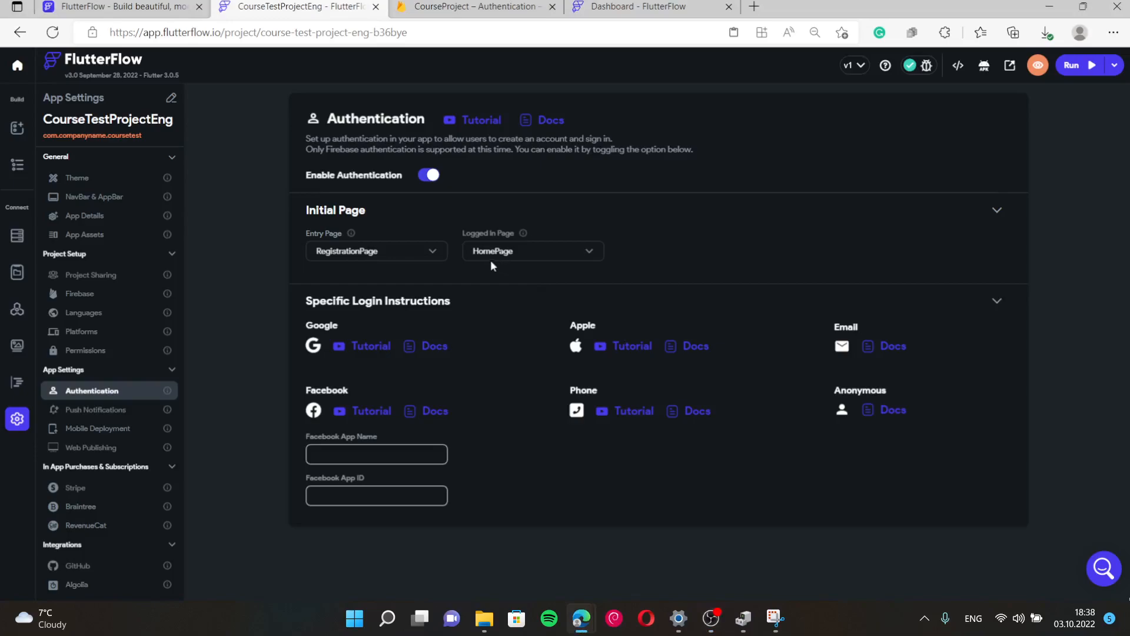
left_click(504, 250)
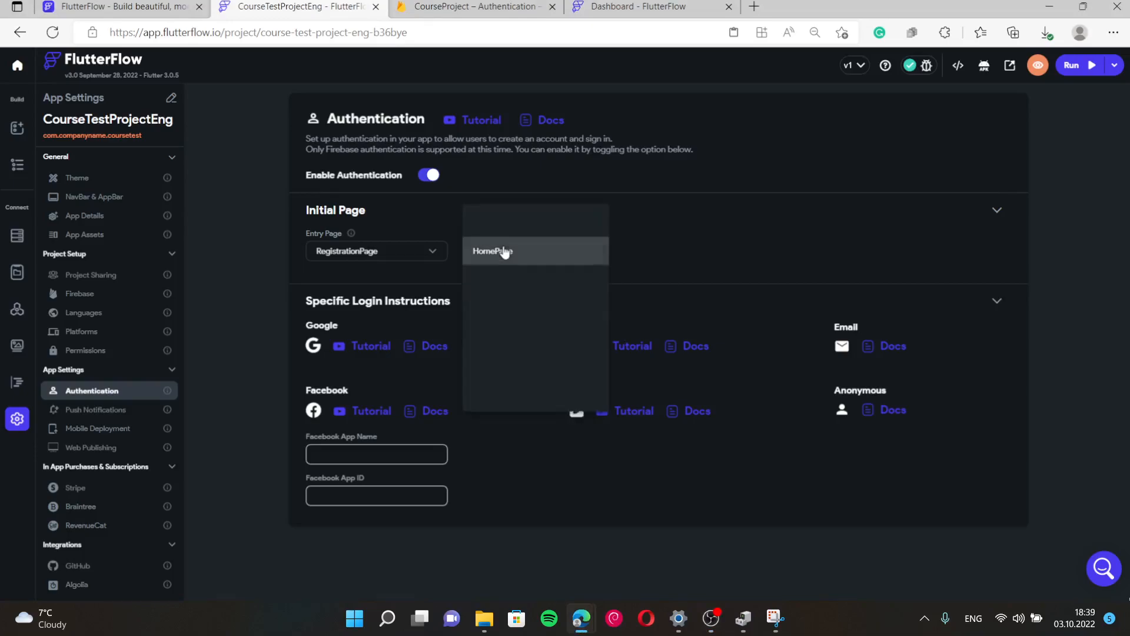
left_click(721, 239)
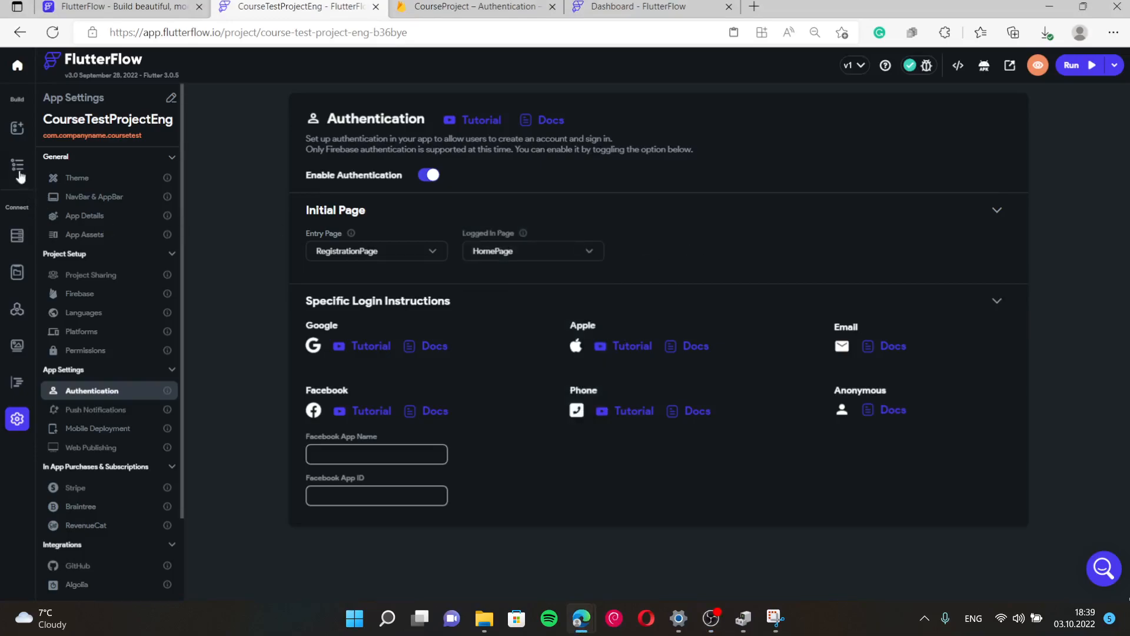
left_click(16, 237)
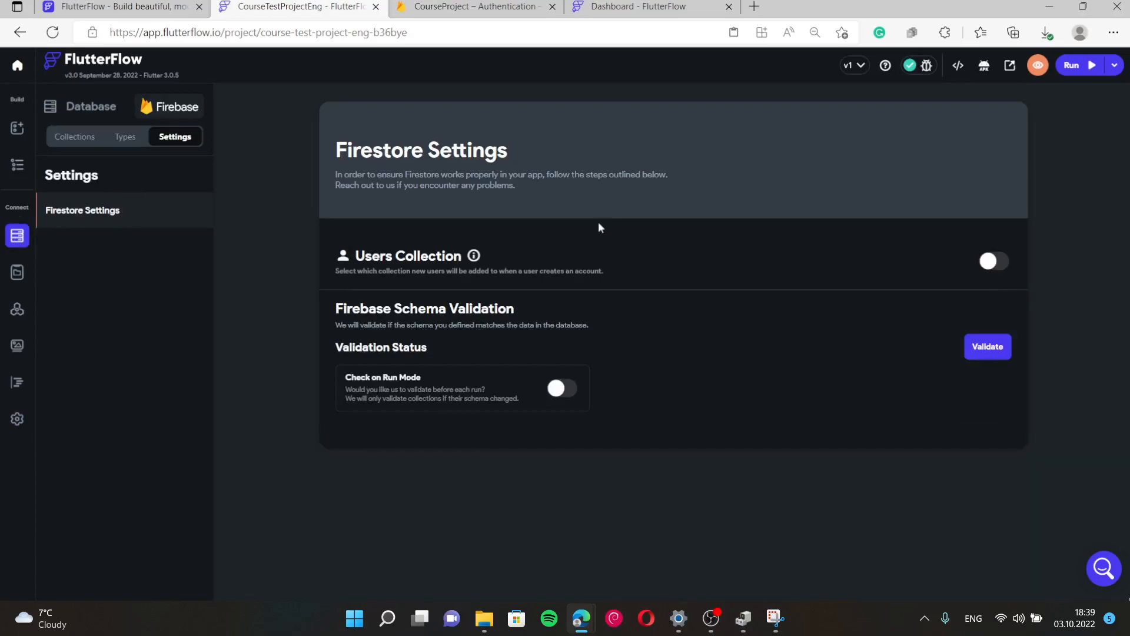
Create a 'users' collection prepopulated with default fields like email, display_name, uid and created_time.
left_click(85, 147)
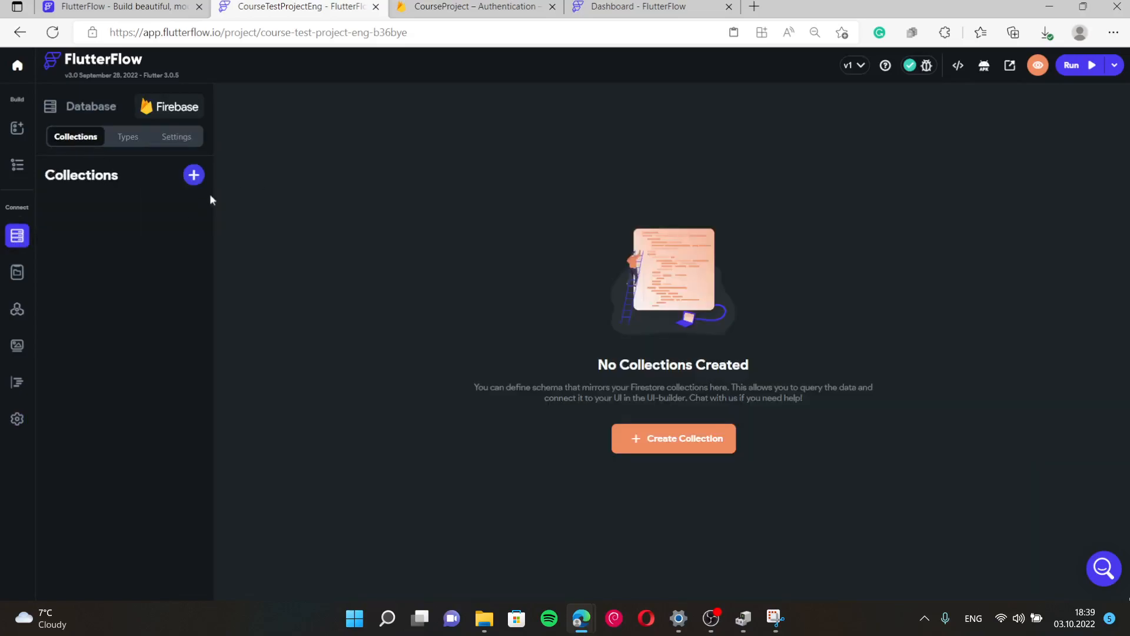
left_click(194, 180)
type("users")
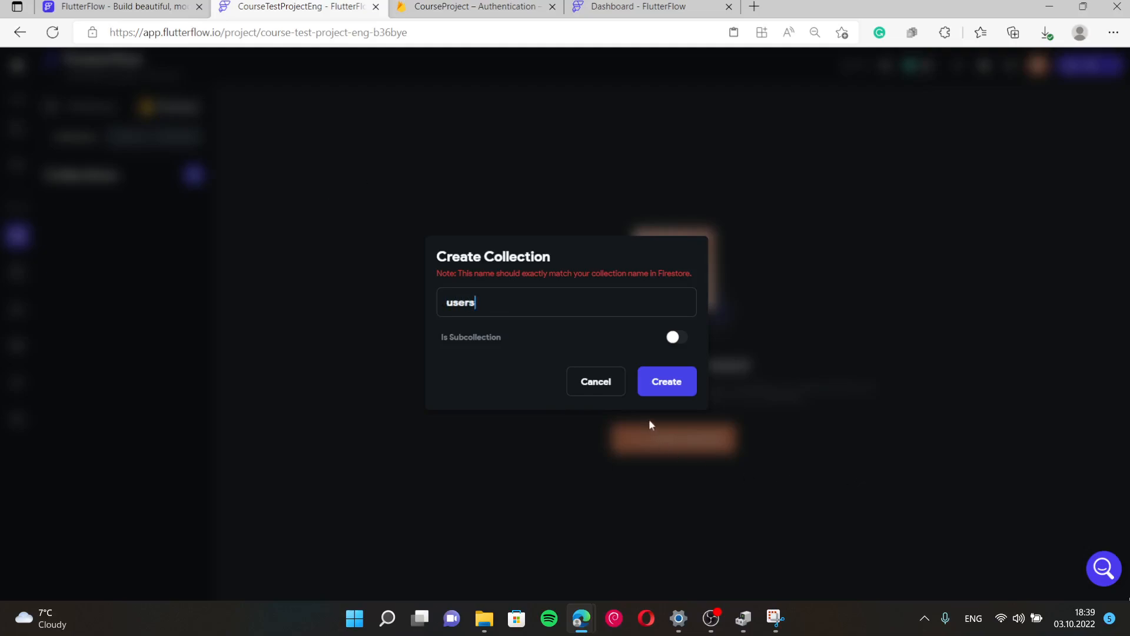
left_click(656, 389)
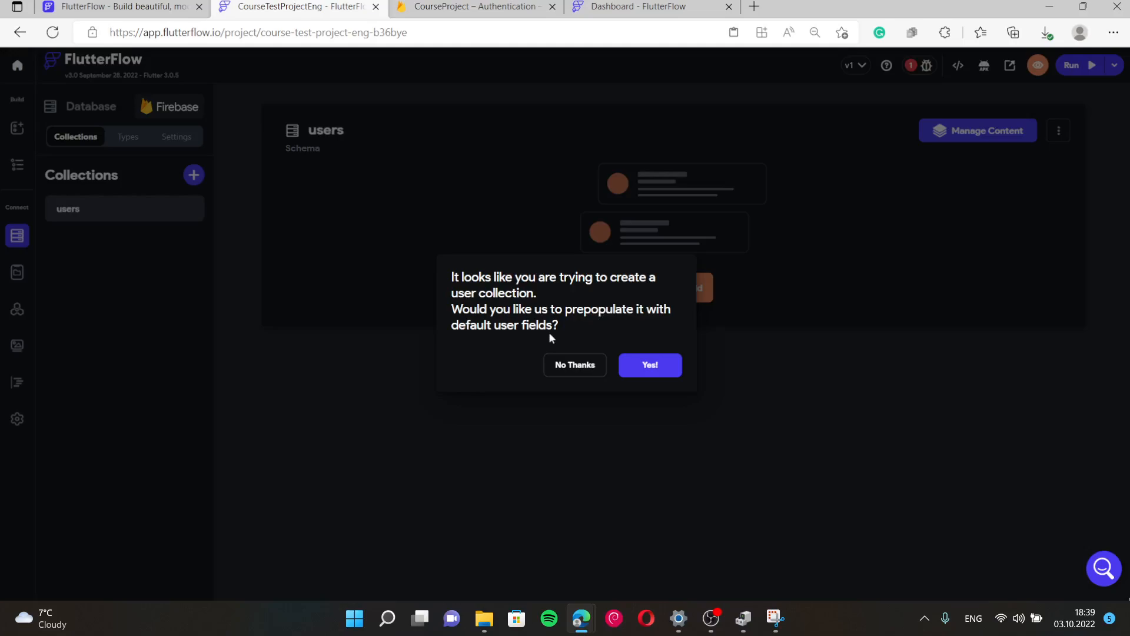
left_click(637, 365)
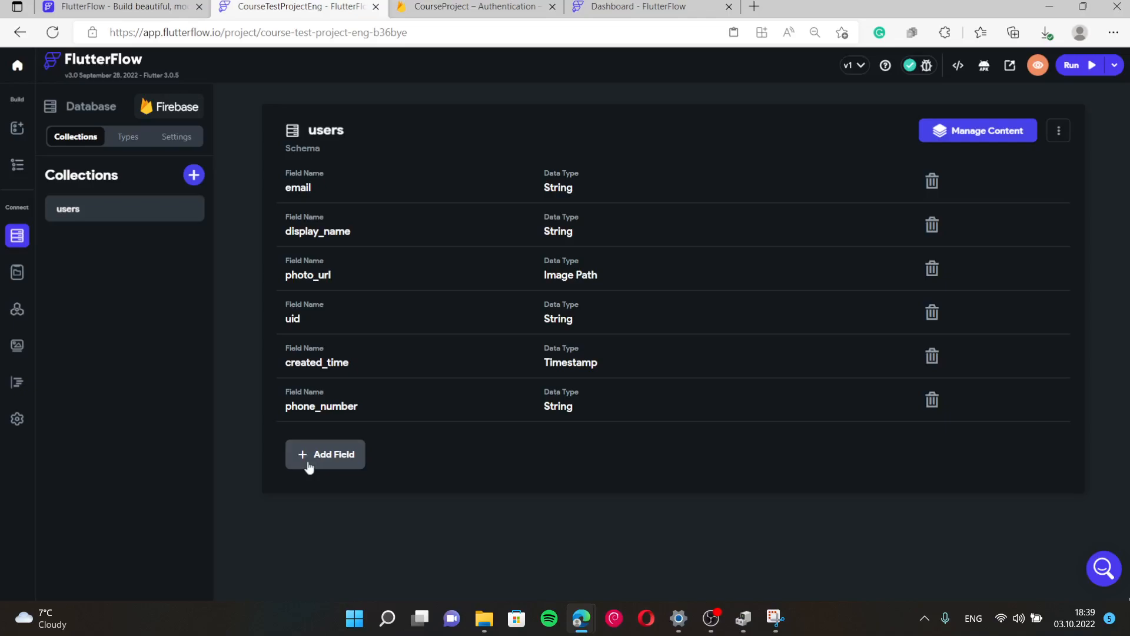
Add a String field named 'role' to the users collection.
left_click(330, 458)
left_click(519, 276)
type("ro")
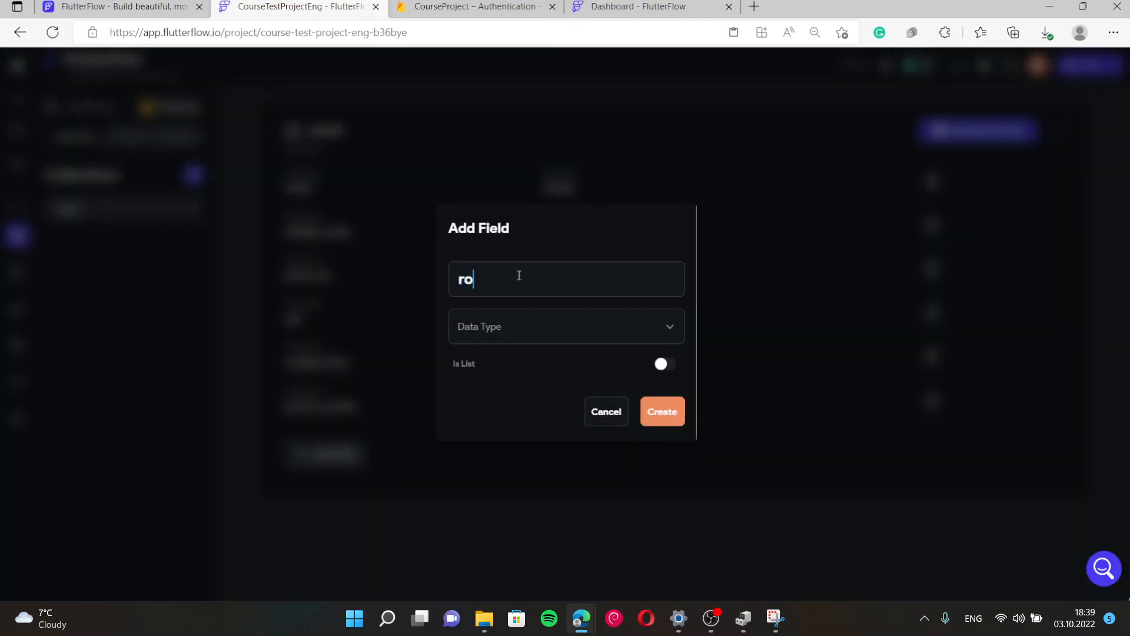
type("le")
left_click(573, 334)
left_click(506, 335)
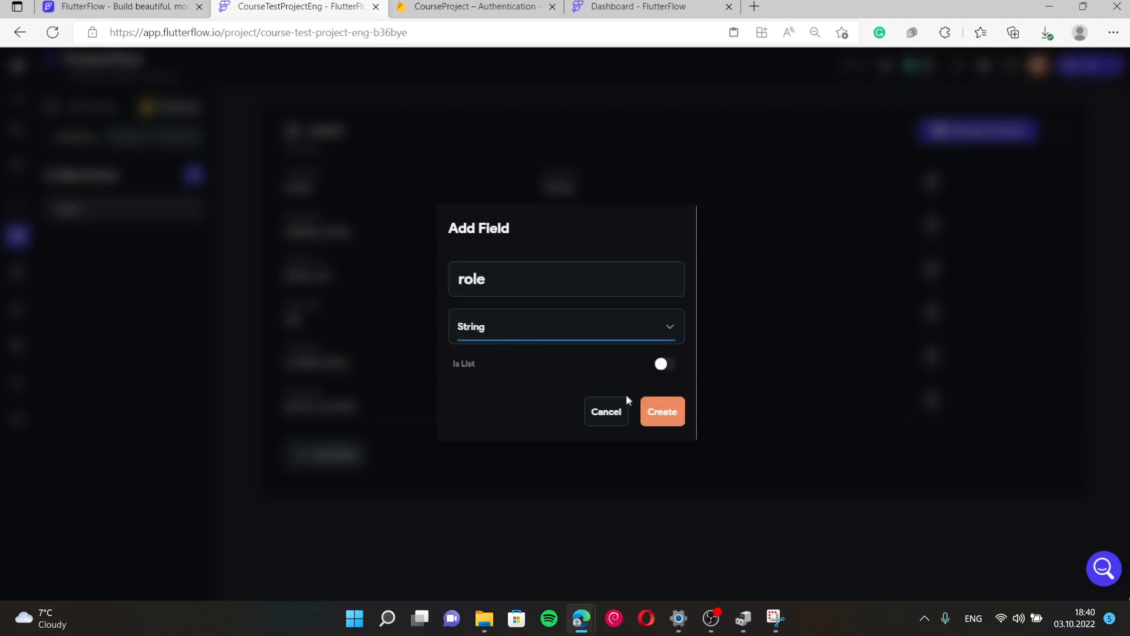
left_click(659, 411)
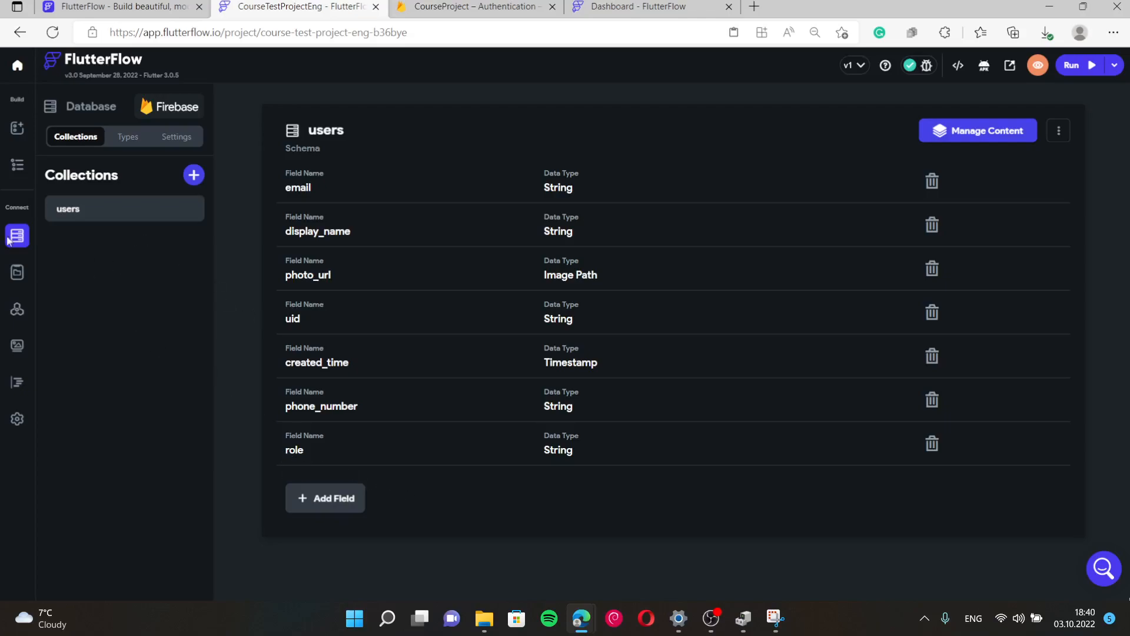
Run Firebase Schema Validation in Firestore Settings to check the users schema against the database.
left_click(18, 418)
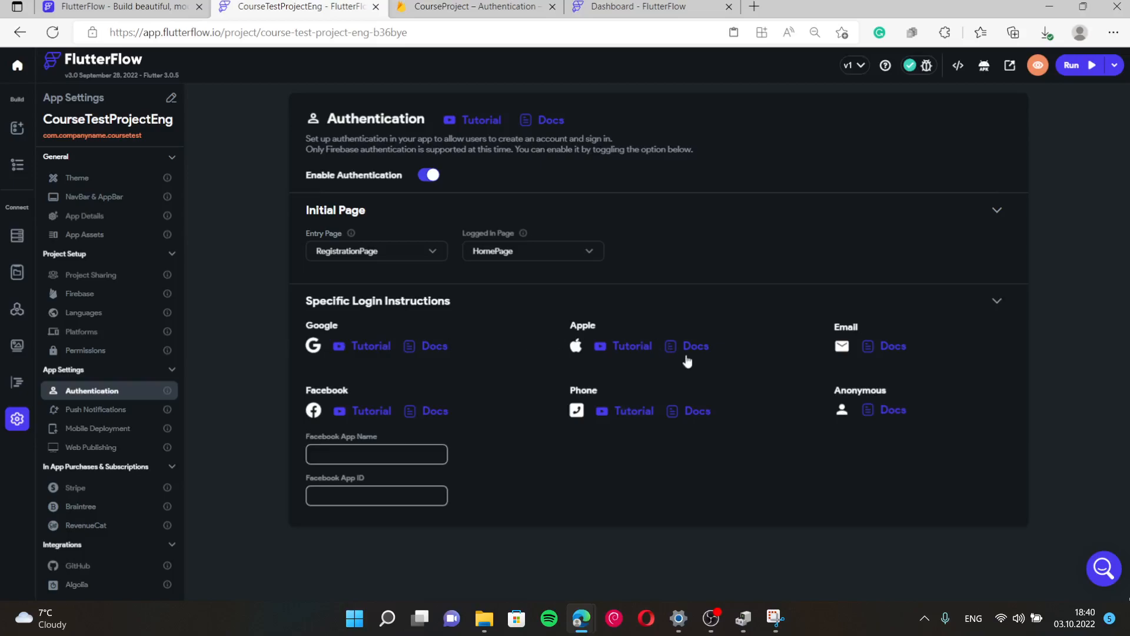
left_click(18, 236)
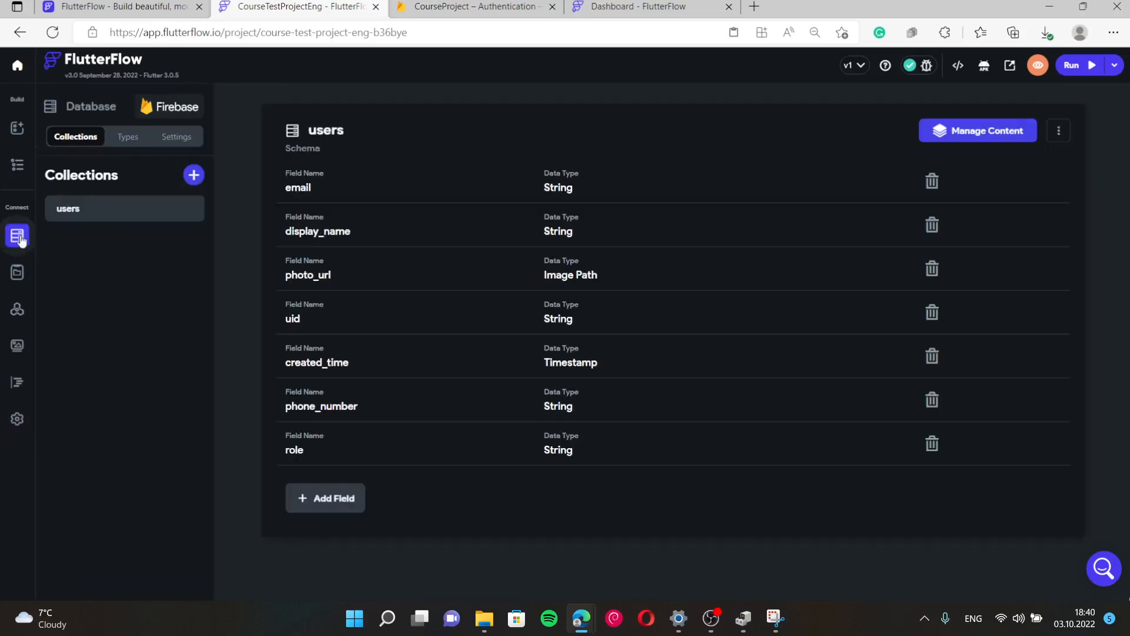
left_click(169, 136)
scroll(708, 362, "down", 3)
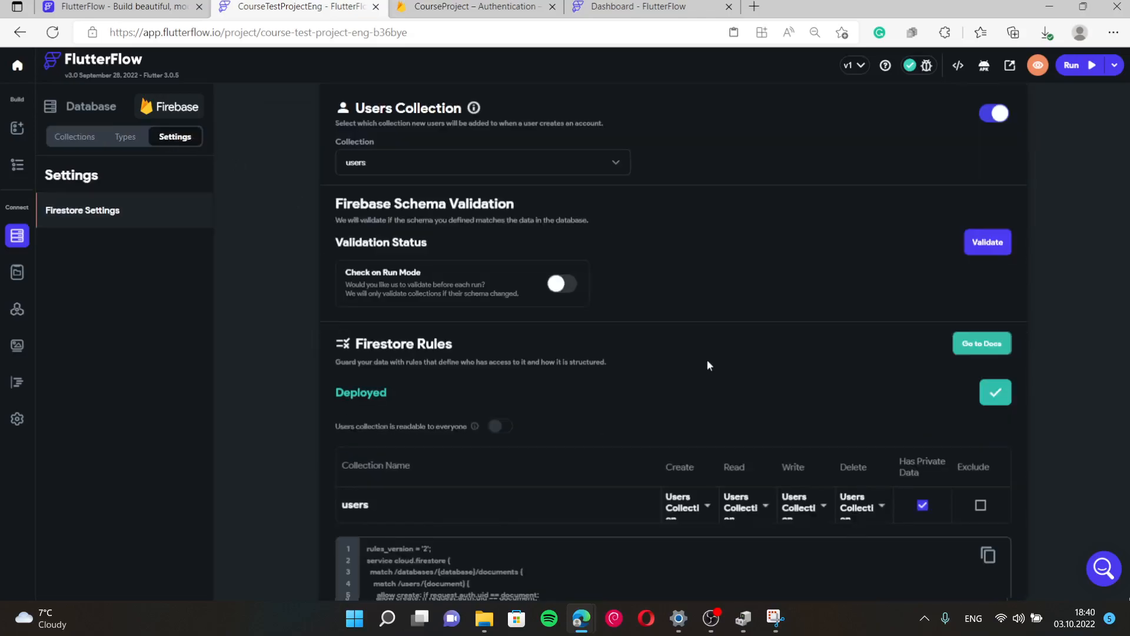
left_click(987, 252)
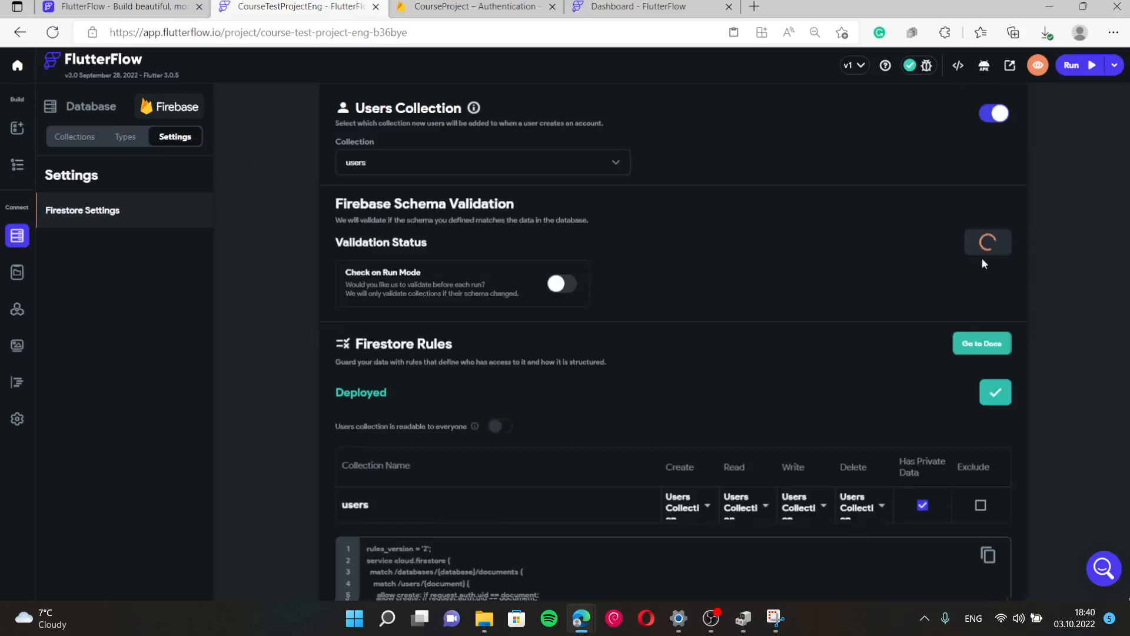
scroll(831, 401, "up", 2)
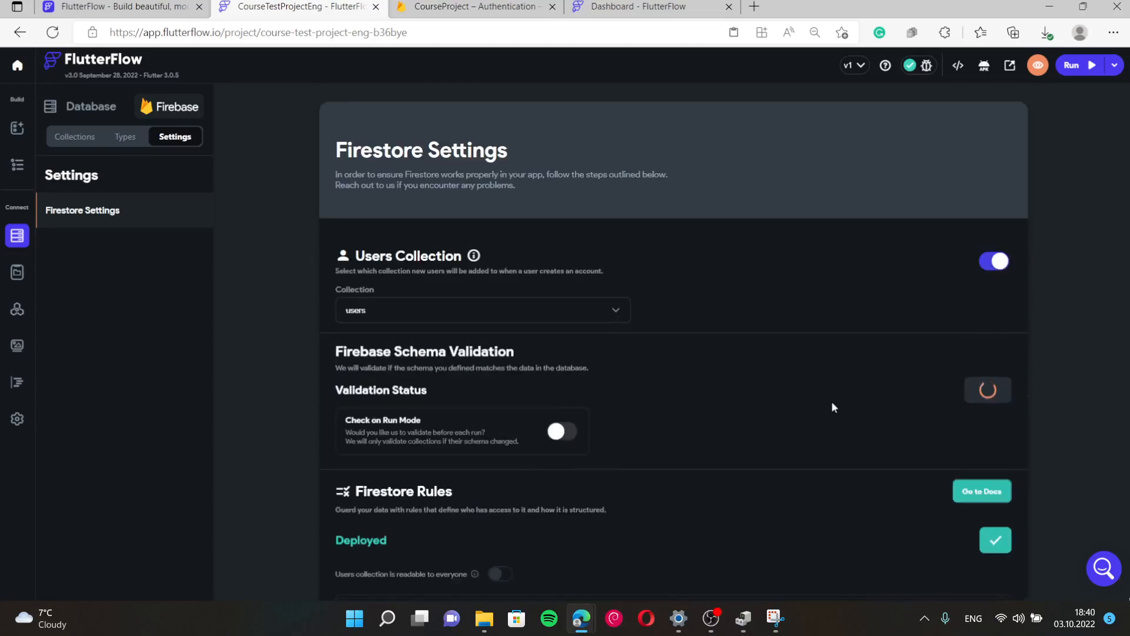
scroll(831, 407, "down", 4)
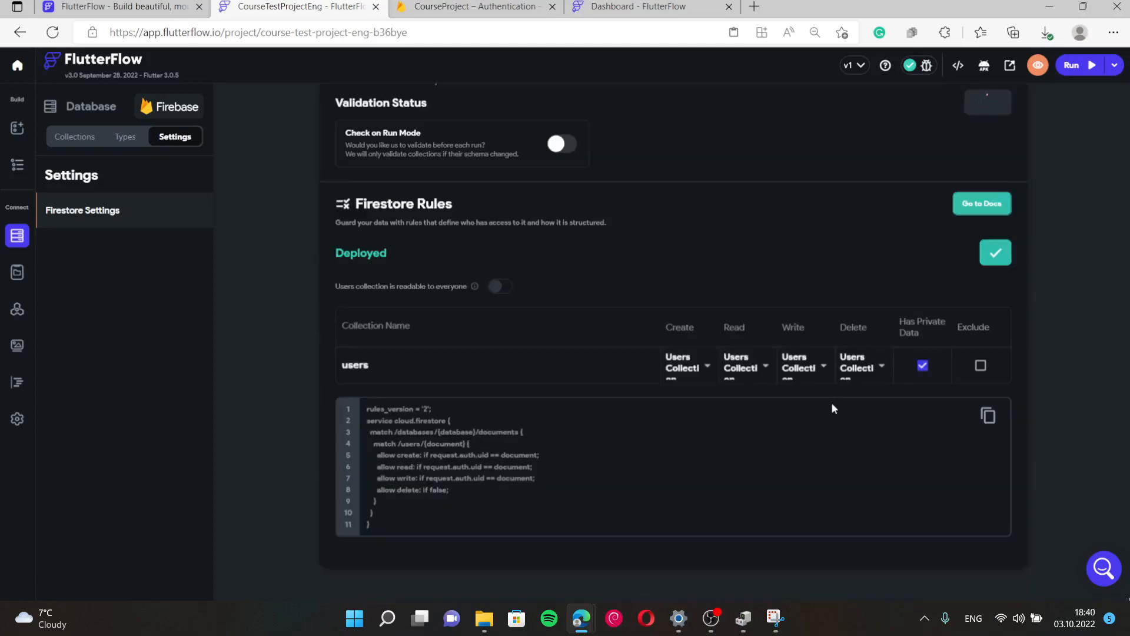
scroll(832, 407, "up", 4)
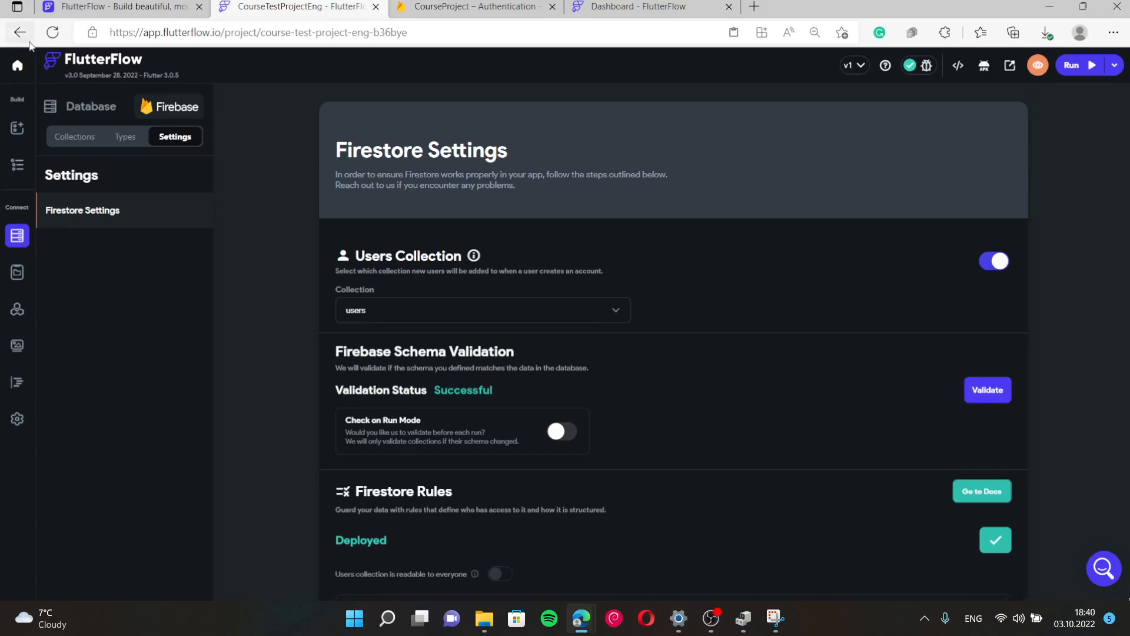
Reload the CourseTestProjectEng project and open its app settings.
left_click(55, 33)
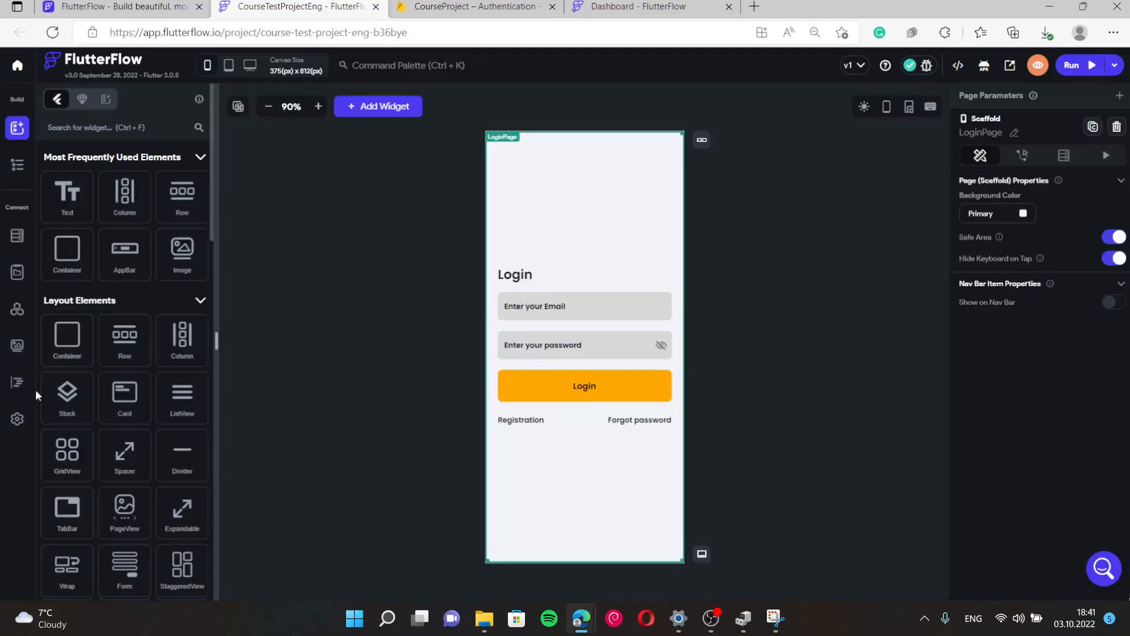
left_click(14, 421)
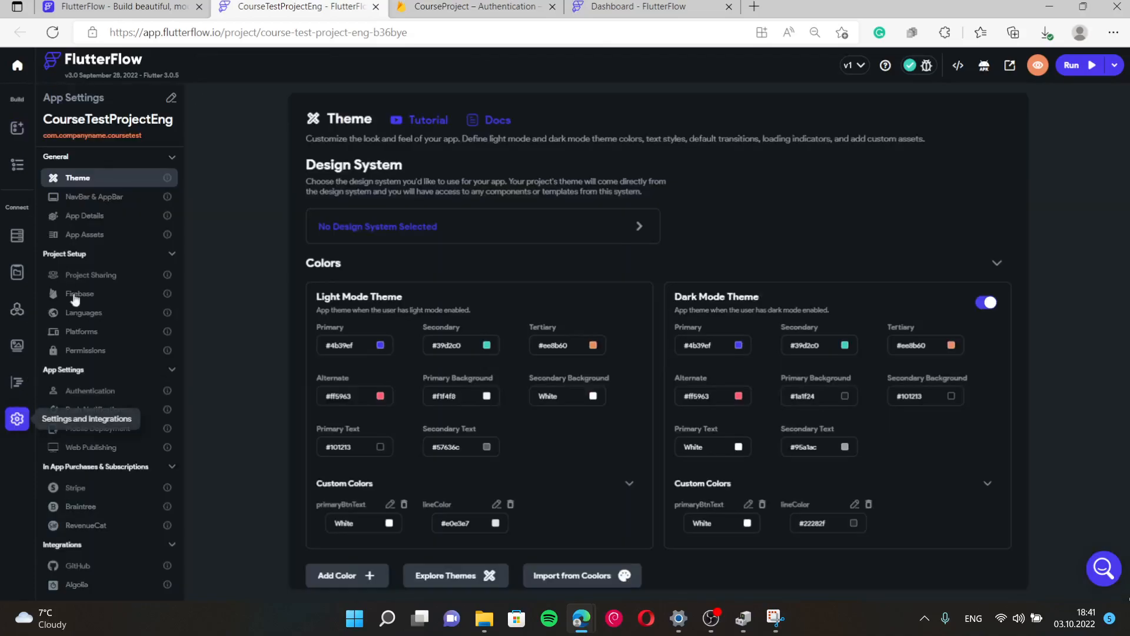
Reopen Firestore Settings and review the users collection's deployed Firestore rules.
left_click(110, 392)
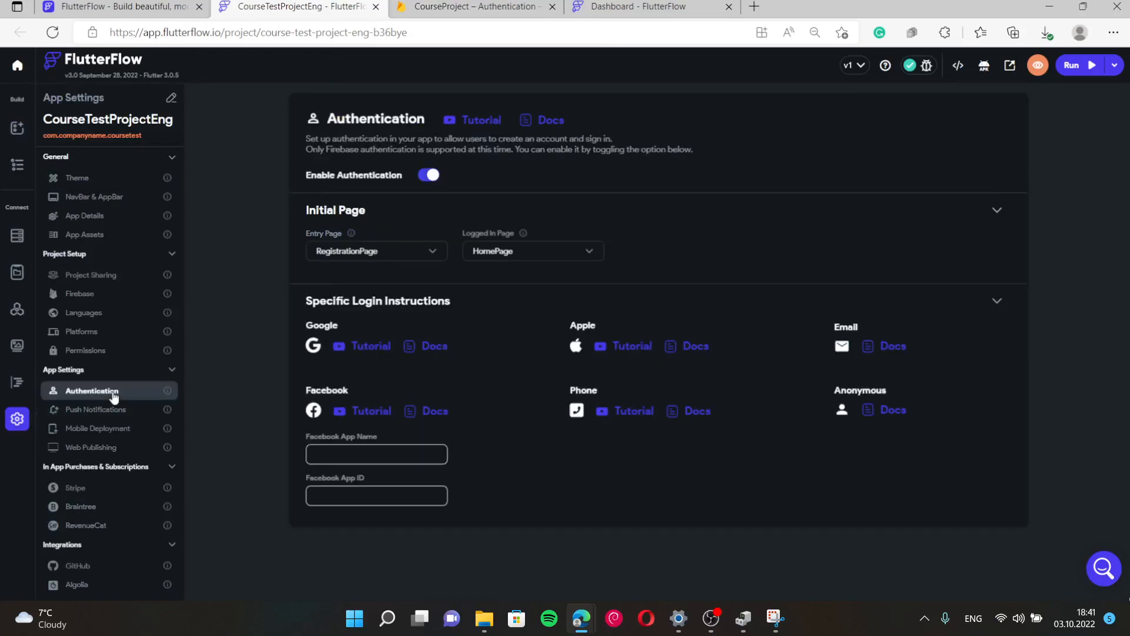
left_click(18, 235)
left_click(165, 140)
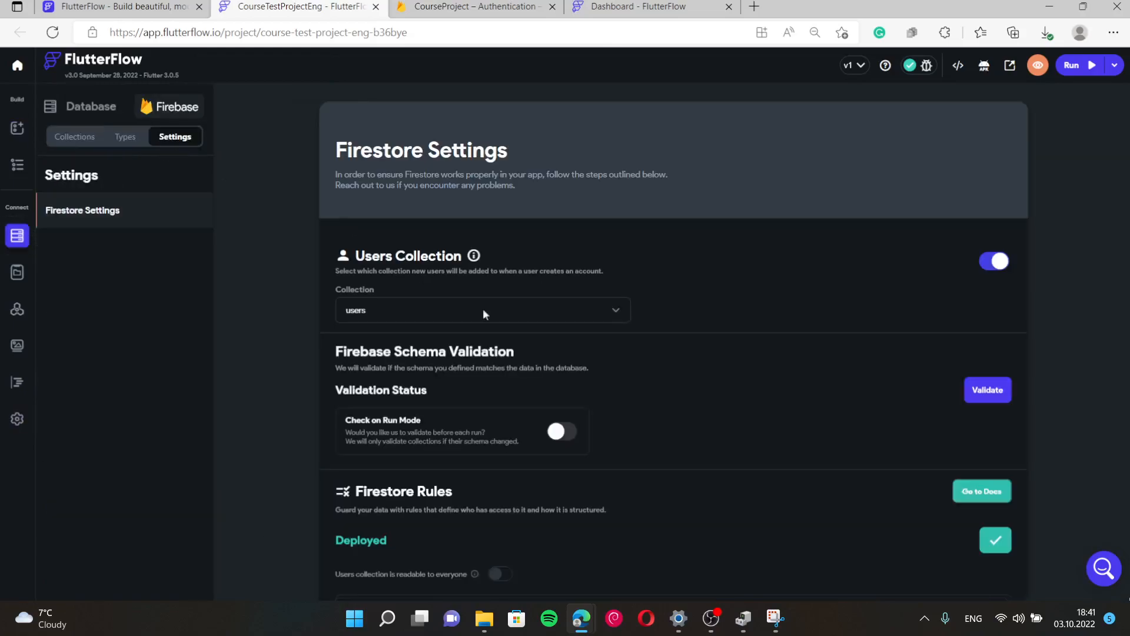
scroll(621, 387, "down", 5)
scroll(620, 386, "up", 4)
scroll(1023, 321, "down", 3)
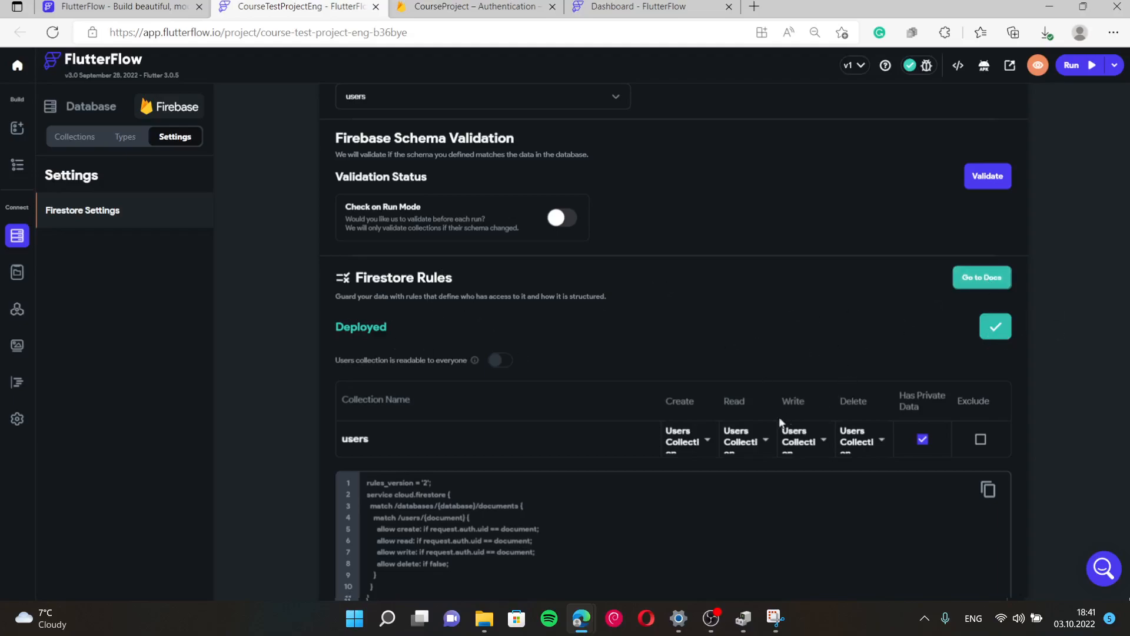
scroll(783, 422, "down", 1)
scroll(733, 445, "up", 5)
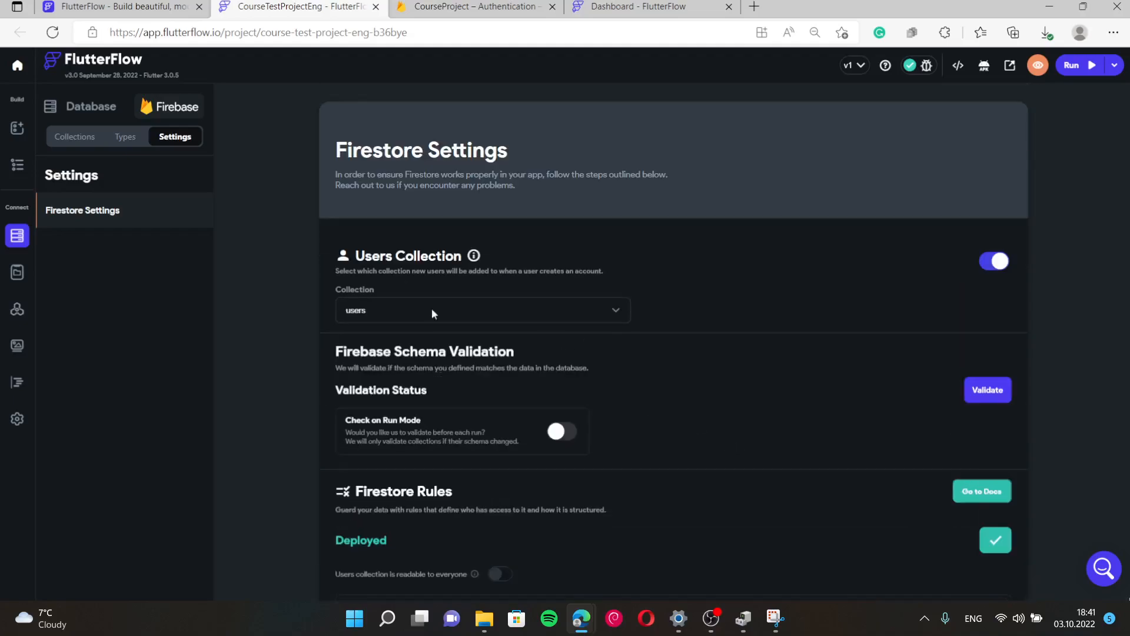
Open RegistrationPage and add a new On Tap action to the Registration button.
left_click(22, 176)
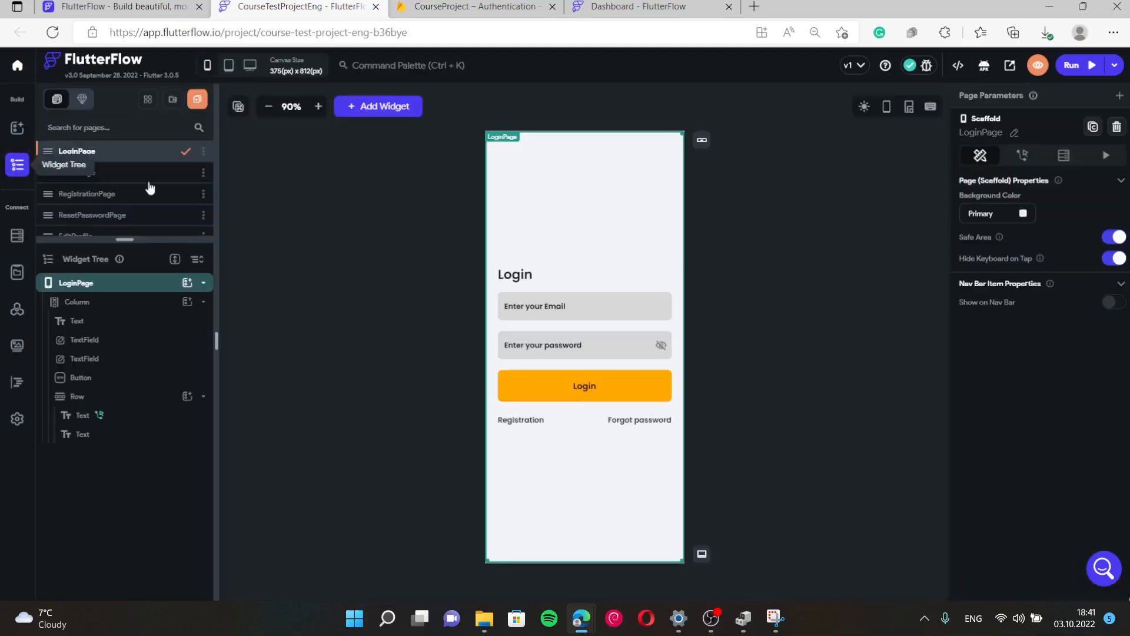
left_click(88, 194)
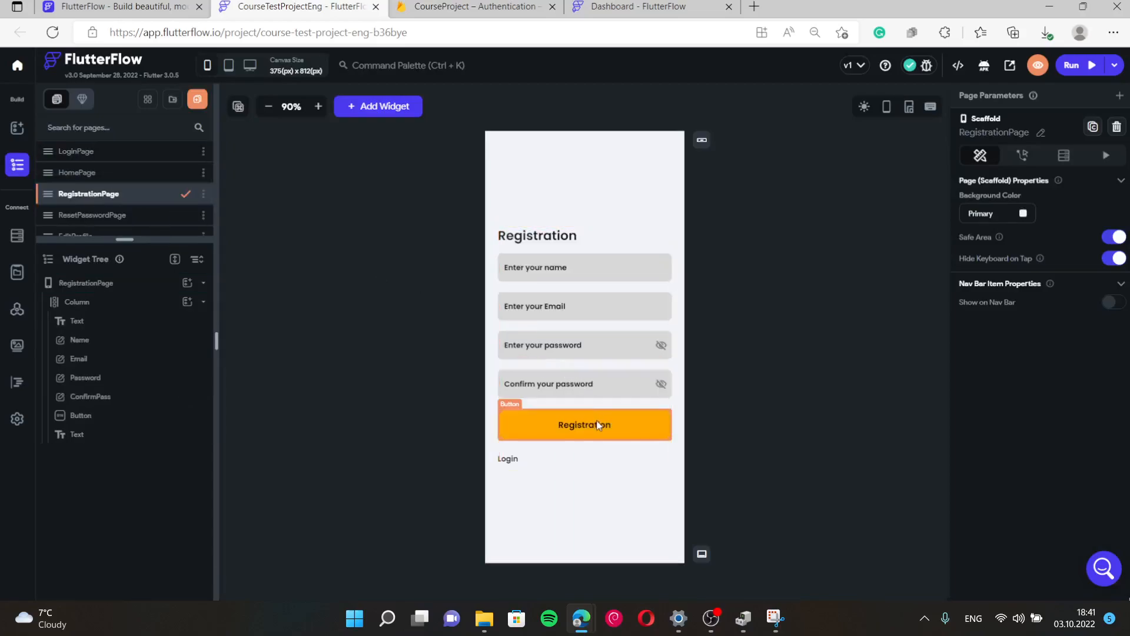
left_click(580, 424)
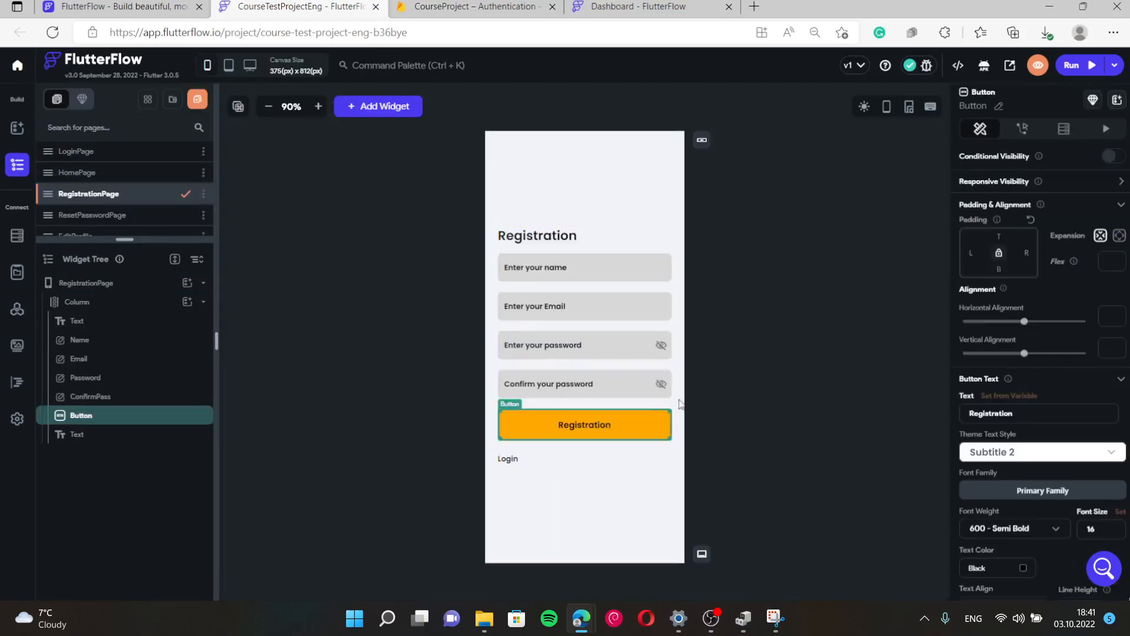
left_click(1015, 125)
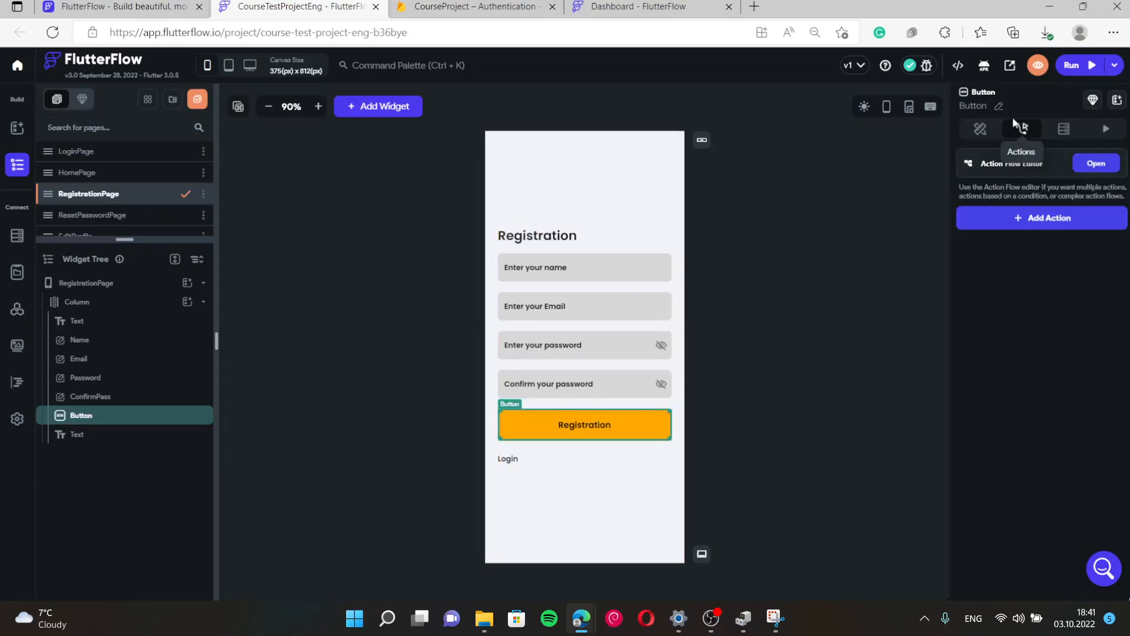
left_click(1037, 217)
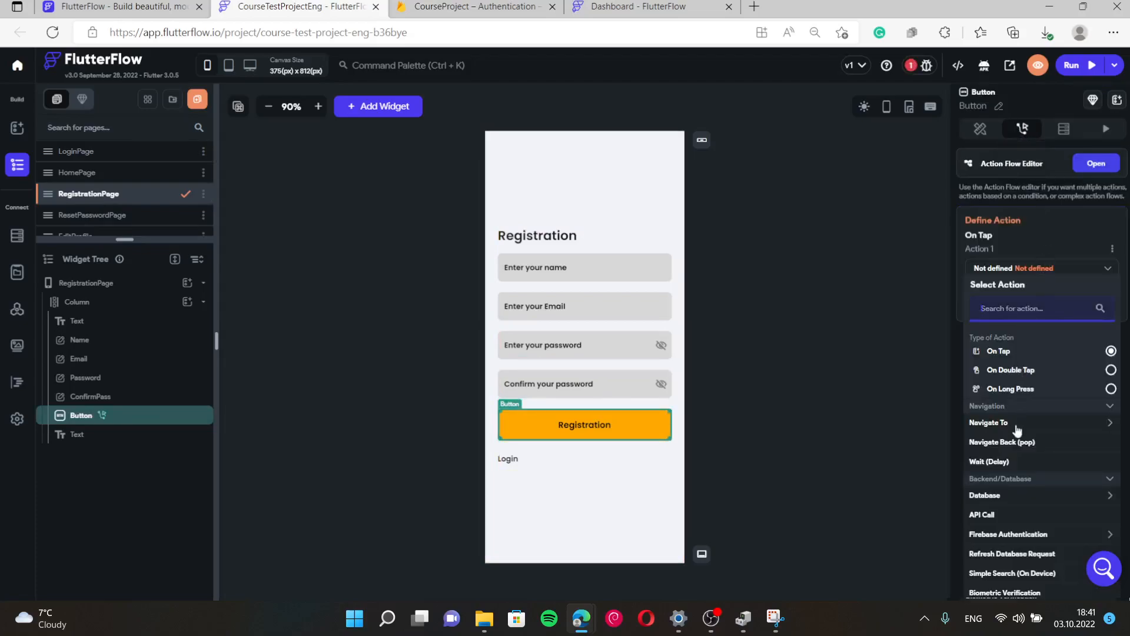
Make the action Firebase Authentication Create Account with Email as the auth provider.
scroll(1021, 480, "down", 1)
left_click(1022, 461)
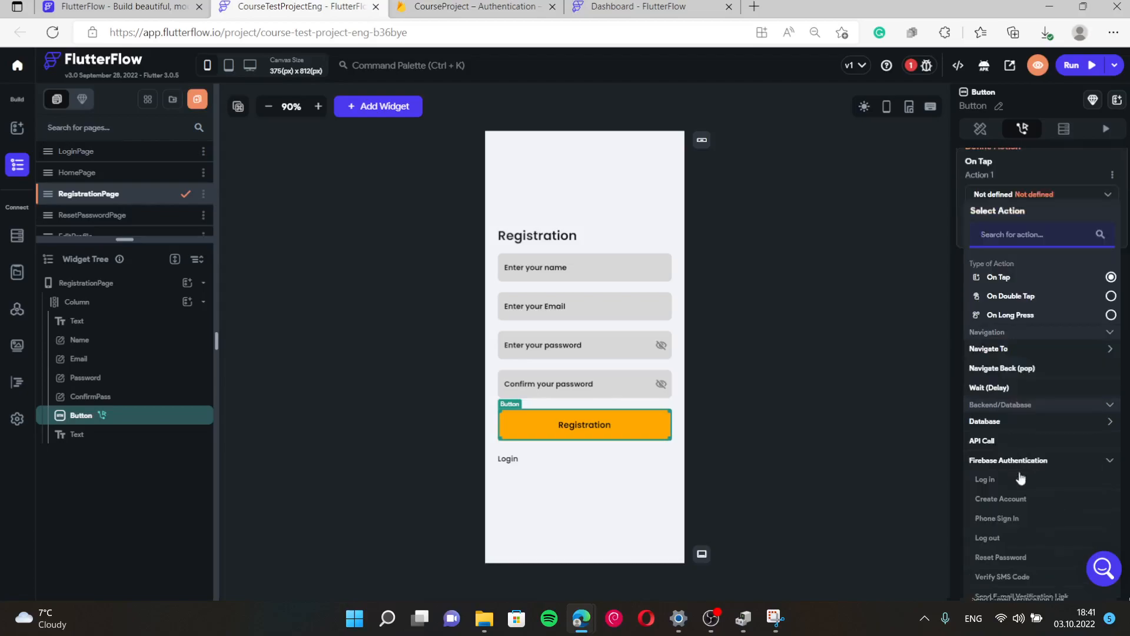
scroll(1021, 499, "down", 1)
left_click(1011, 430)
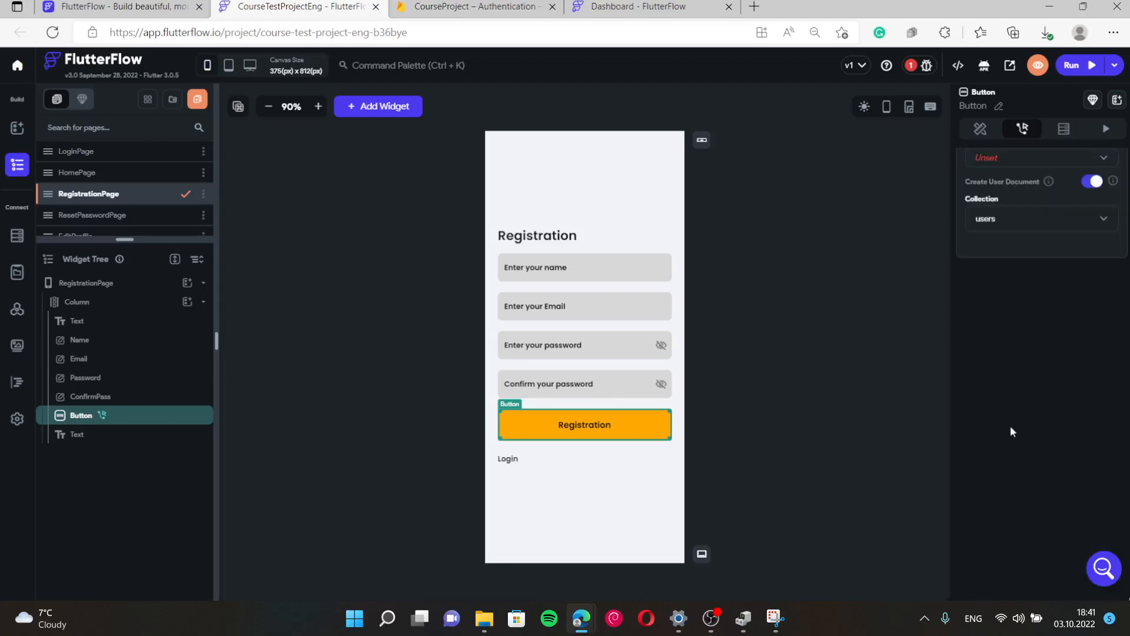
scroll(1043, 367, "up", 2)
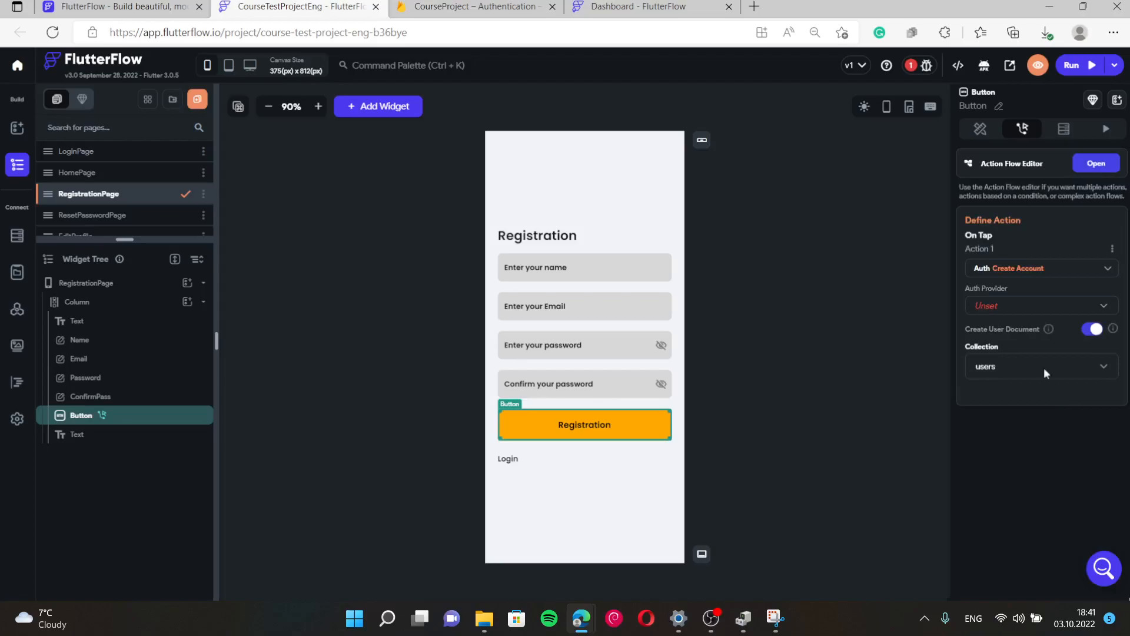
left_click(1006, 311)
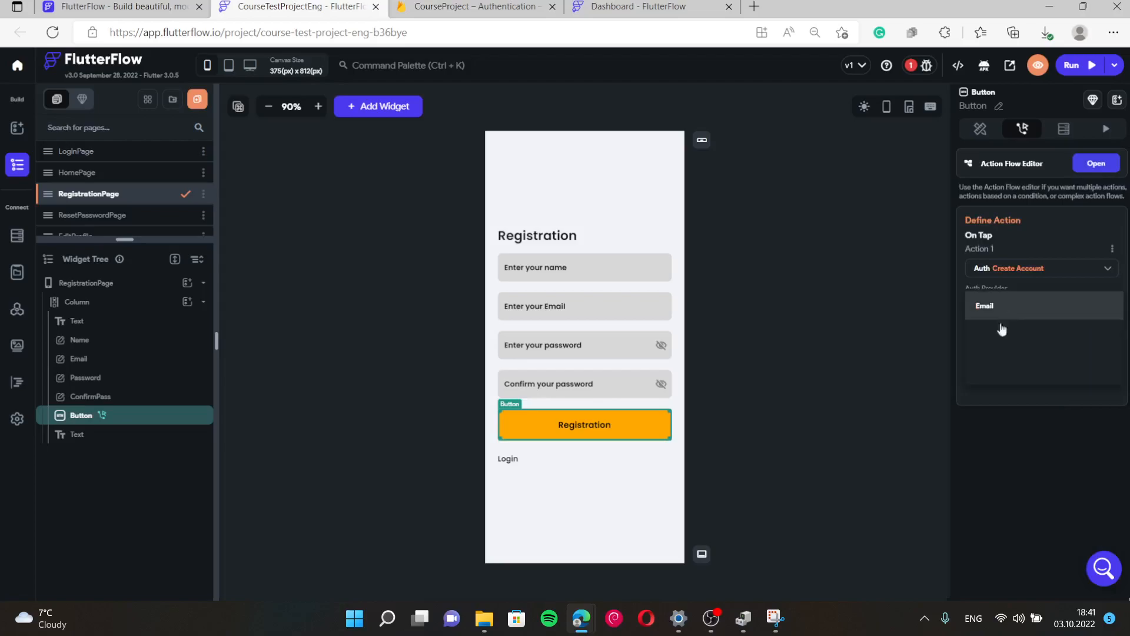
left_click(710, 618)
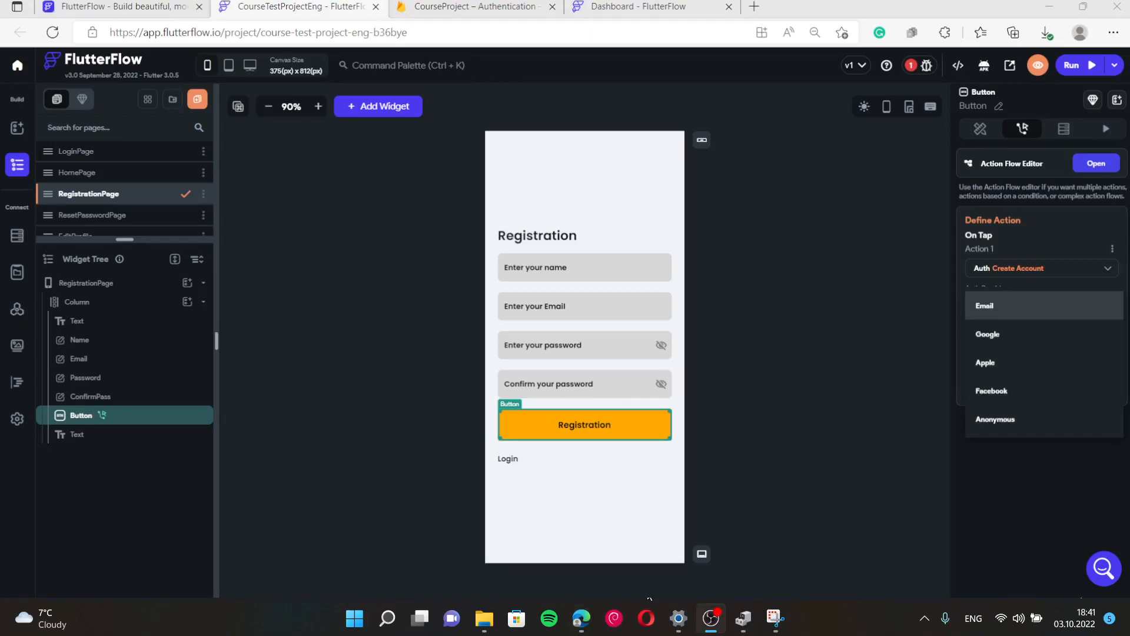
left_click(595, 623)
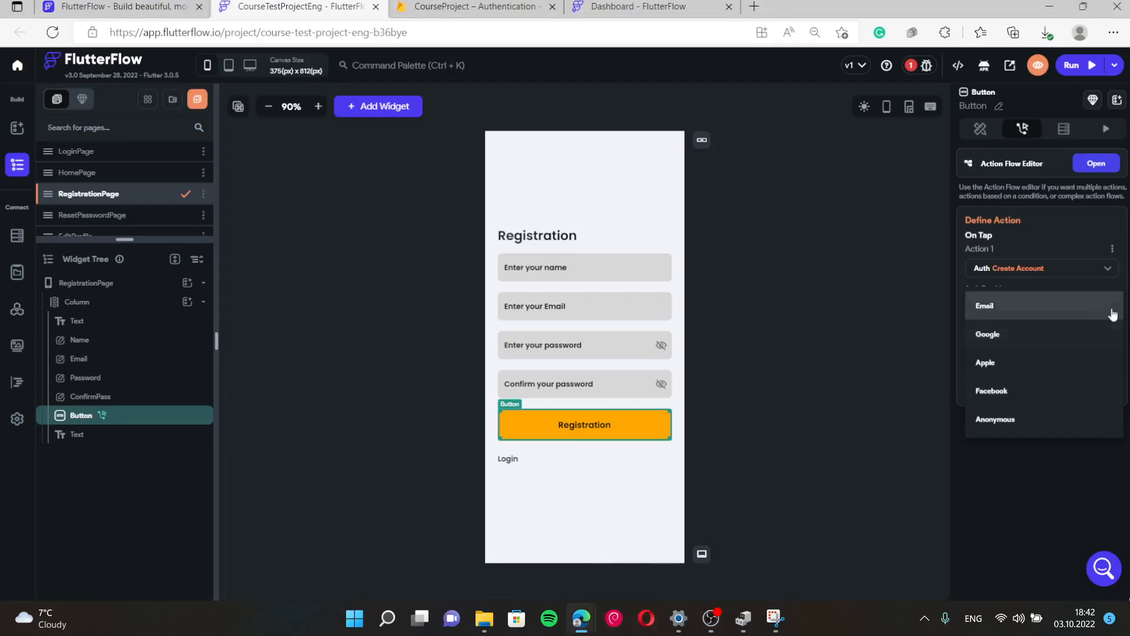
left_click(1019, 315)
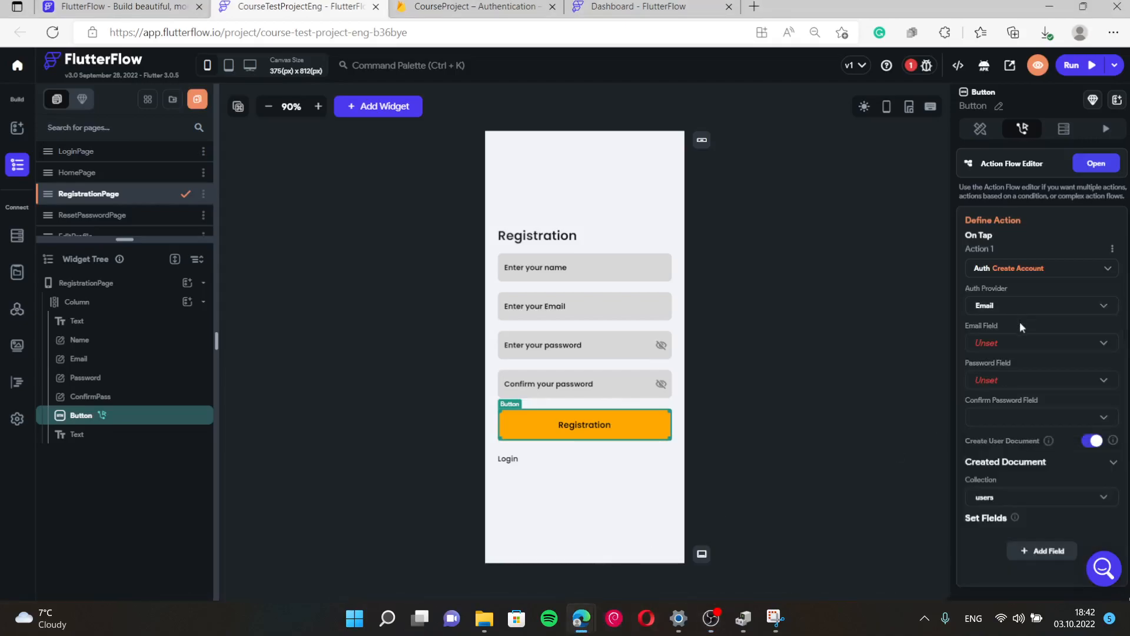
Review the Create Account email field choice and inspect the name, email, password and confirm fields.
left_click(1020, 339)
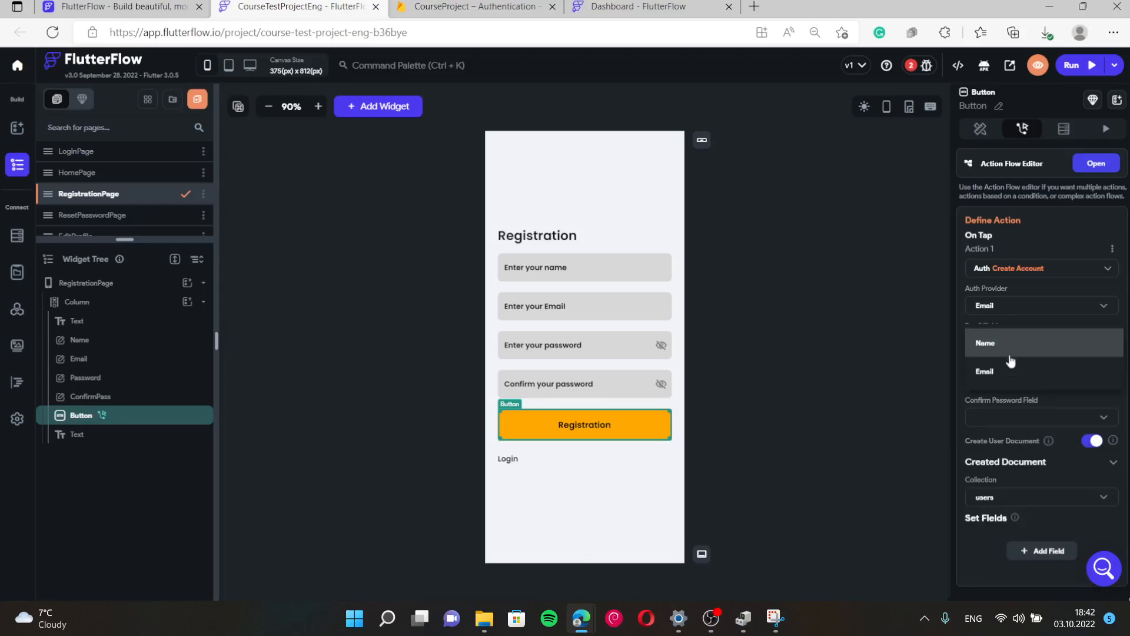
left_click(788, 297)
left_click(582, 267)
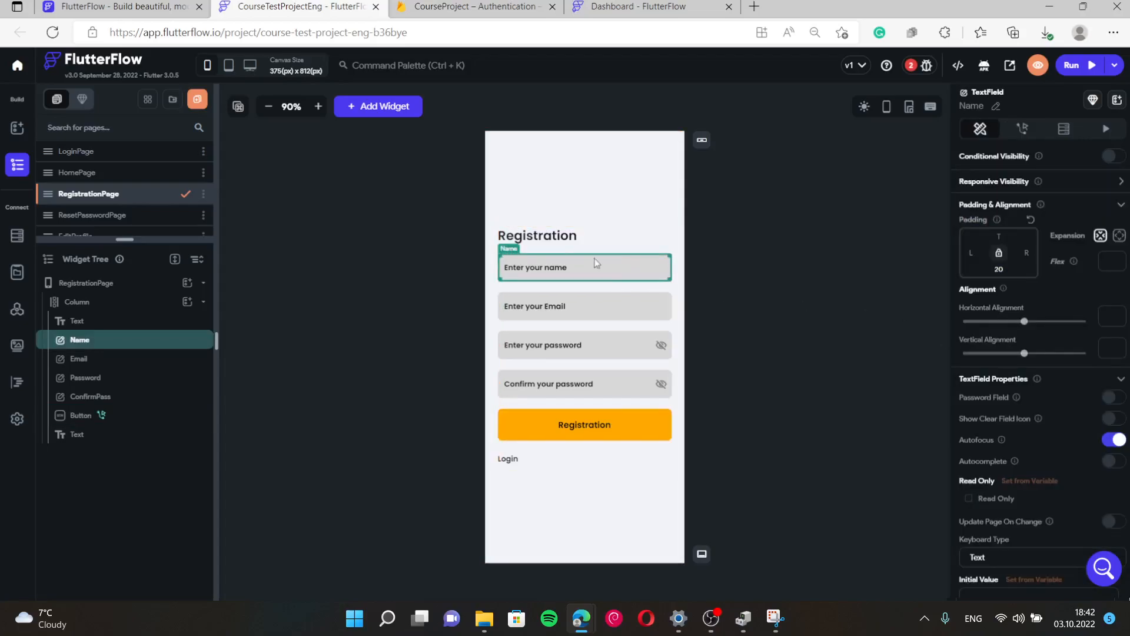
left_click(527, 297)
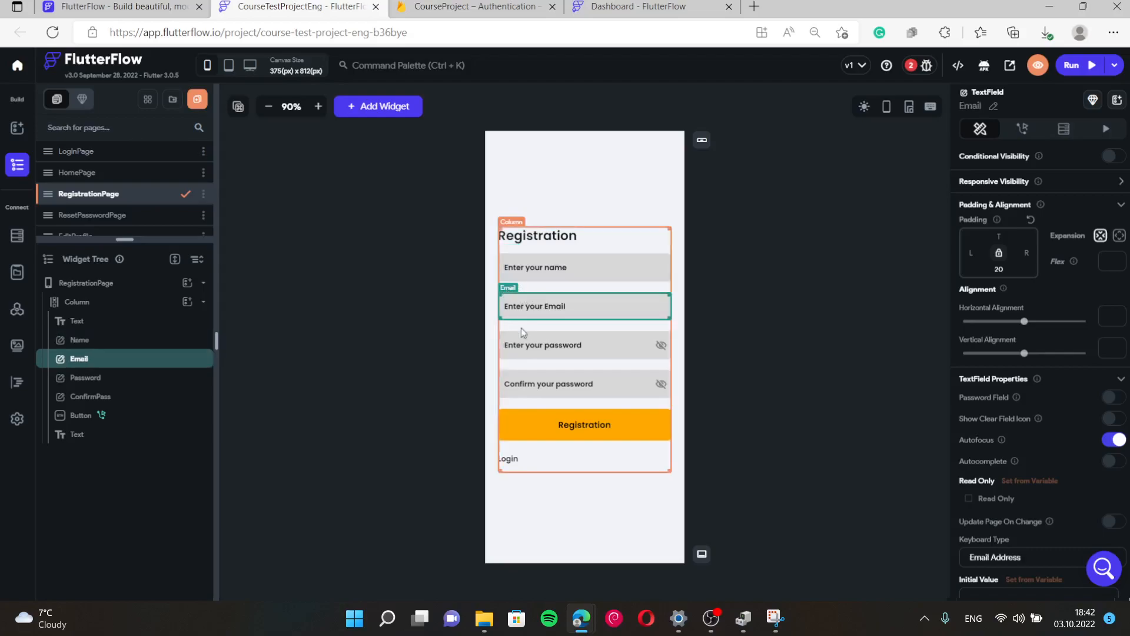
left_click(524, 349)
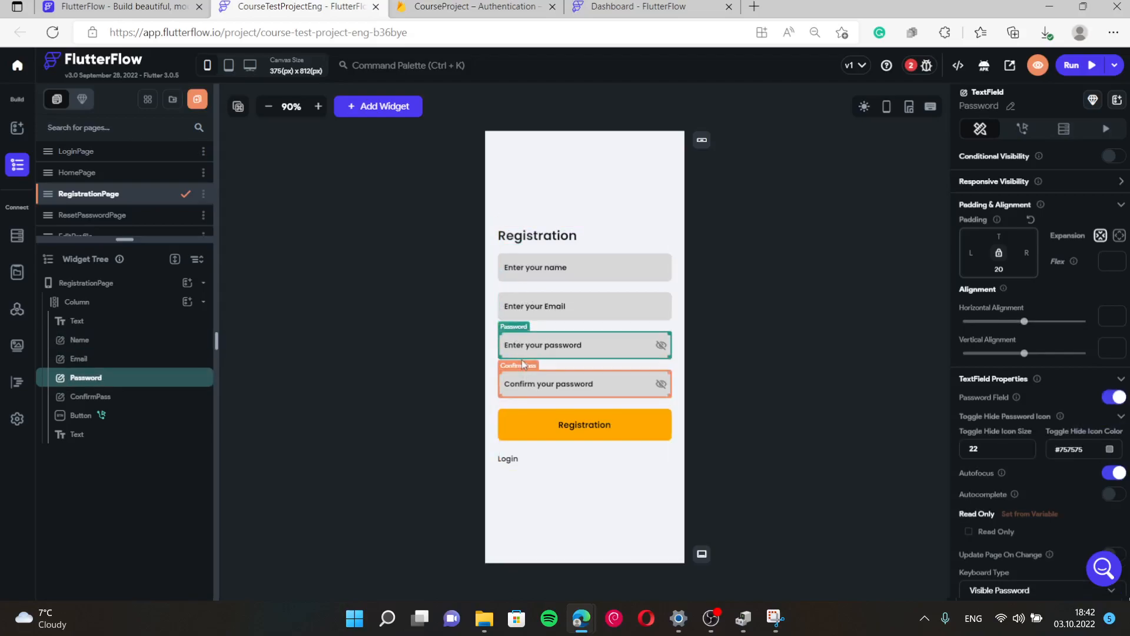
left_click(528, 383)
Rename the password text field to Passwordfdd.
left_click(544, 350)
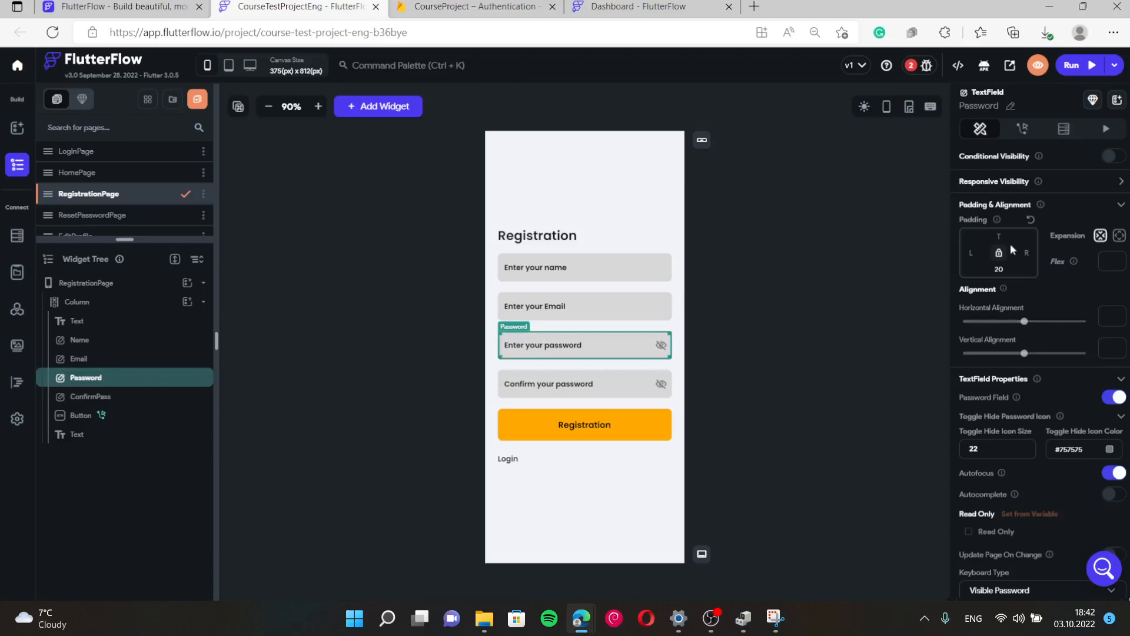
left_click(1011, 108)
type("fdd")
Map Create Account's Email, Password and Confirm Password fields to Email, Passwordfdd and ConfirmPass.
left_click(630, 425)
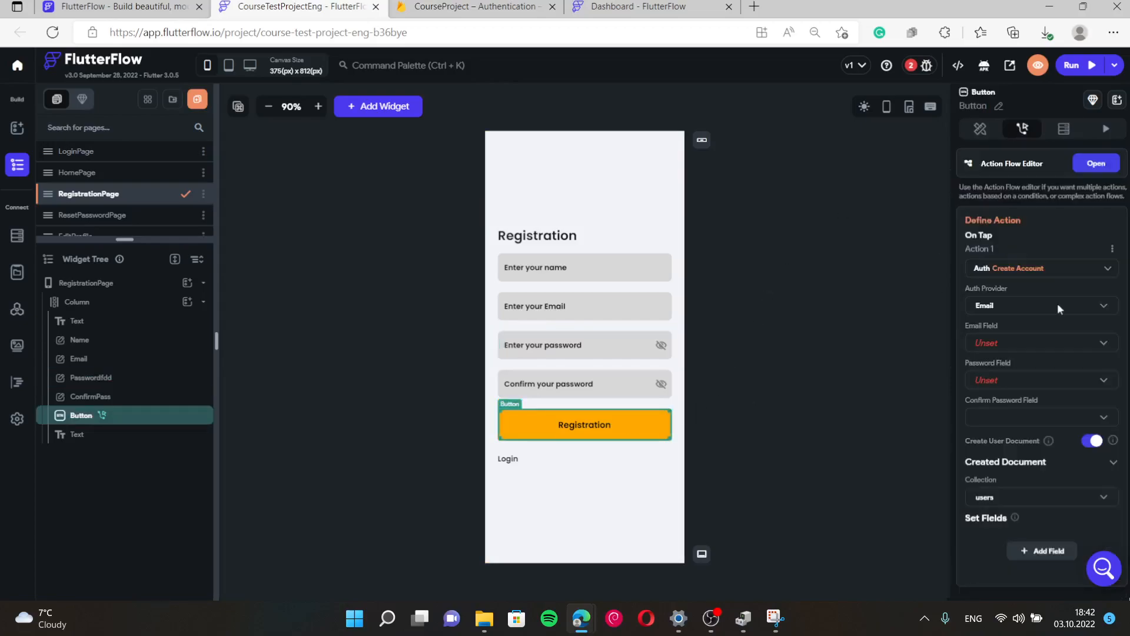
left_click(1036, 344)
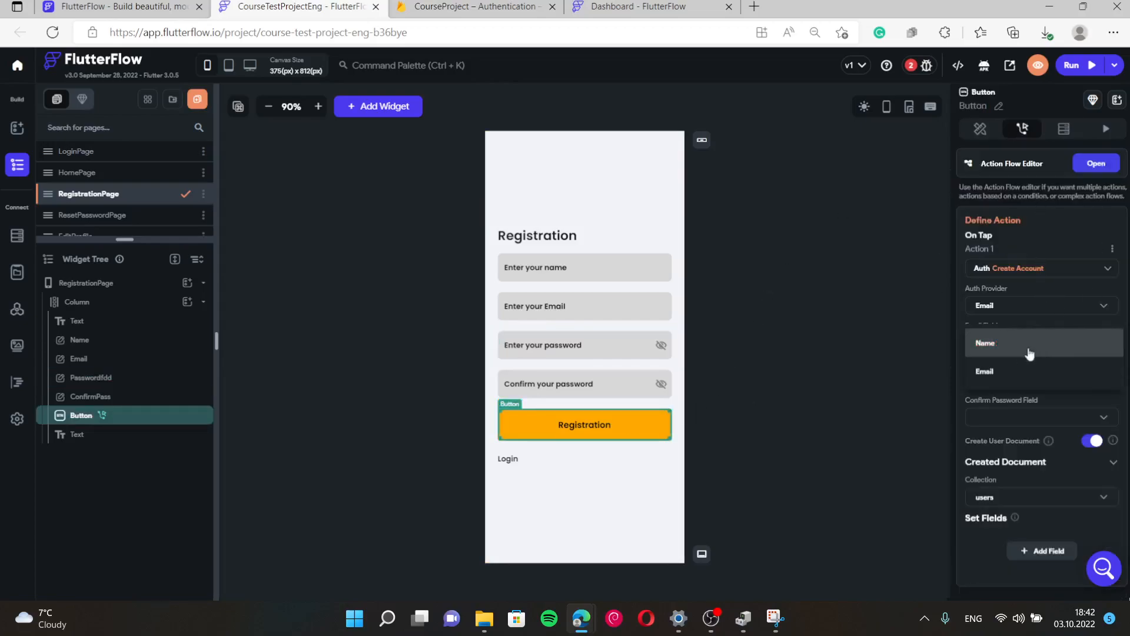
left_click(974, 369)
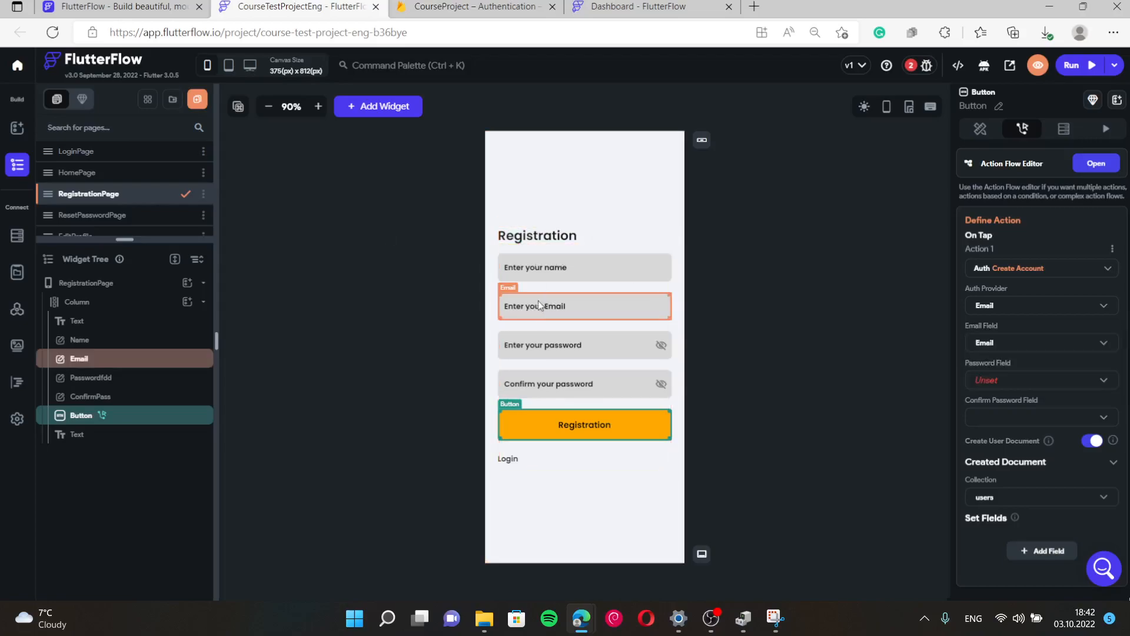
left_click(977, 381)
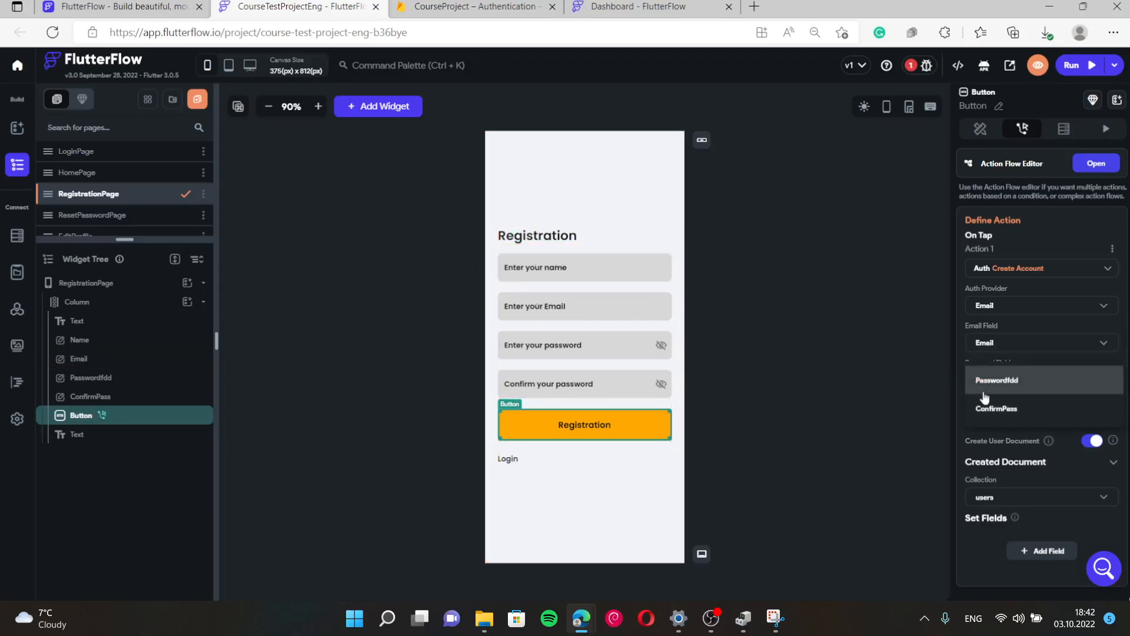
left_click(993, 382)
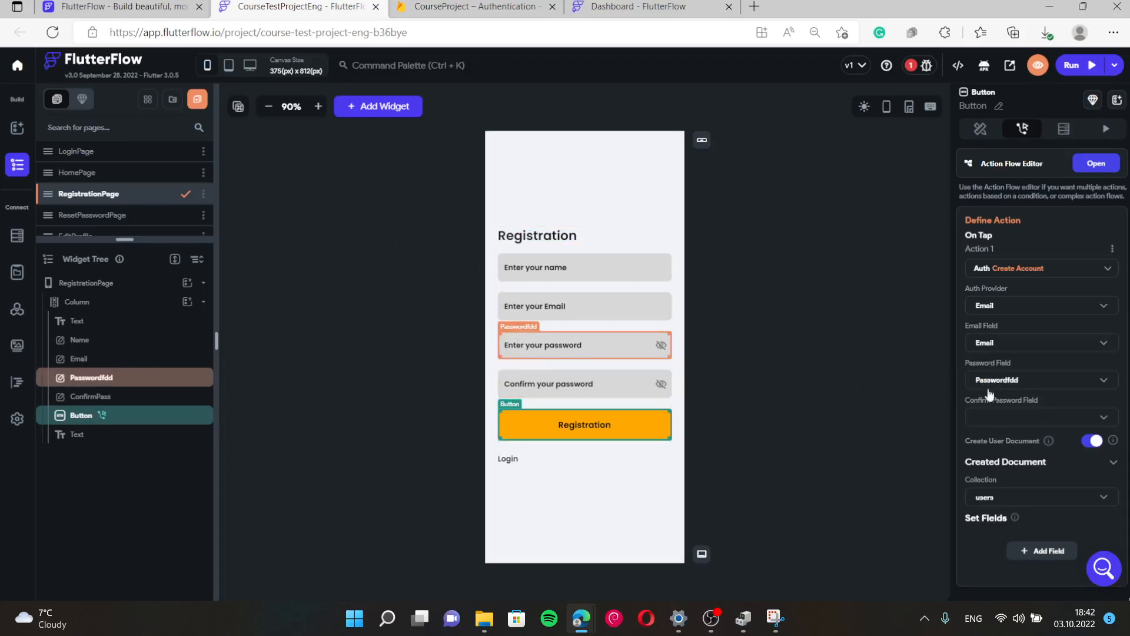
left_click(997, 417)
left_click(995, 442)
Check the Passwordfdd field's properties, then go back to the Registration button's actions.
left_click(620, 343)
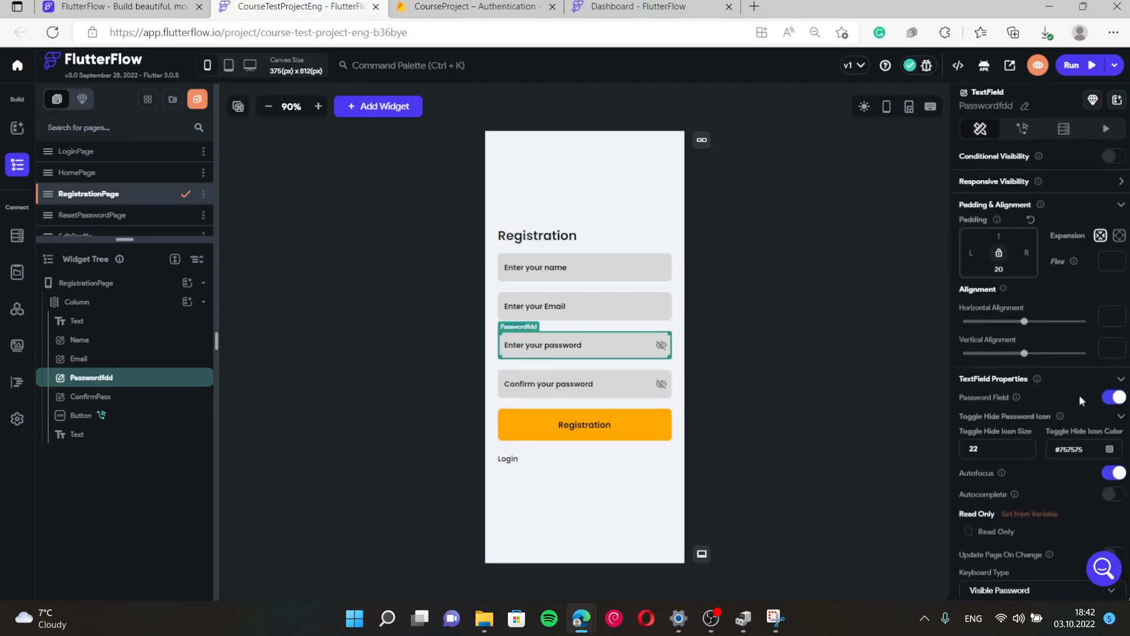
left_click(648, 415)
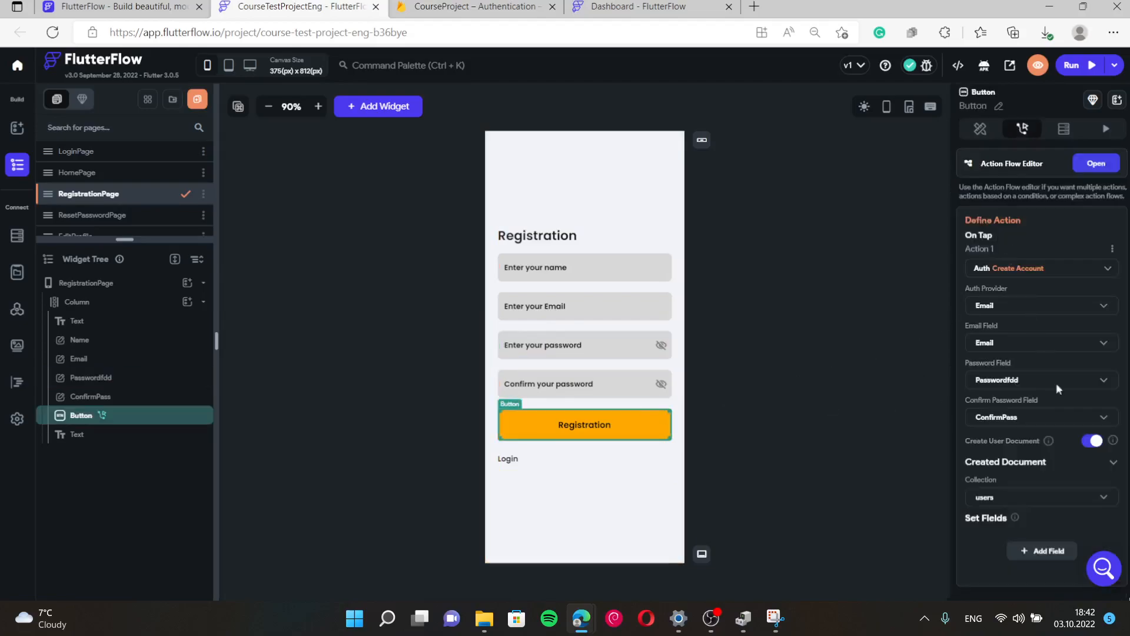
scroll(1047, 496, "down", 1)
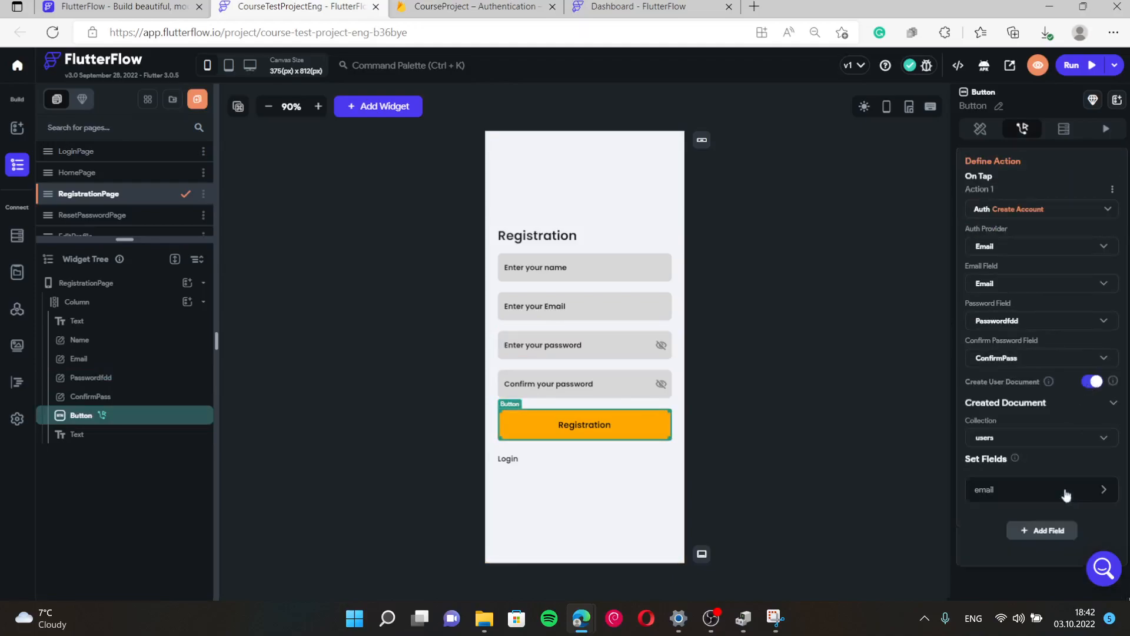
Add email, display_name, photo_url, uid, created_time, phone_number and role to the users document's Set Fields.
left_click(1065, 494)
left_click(1063, 495)
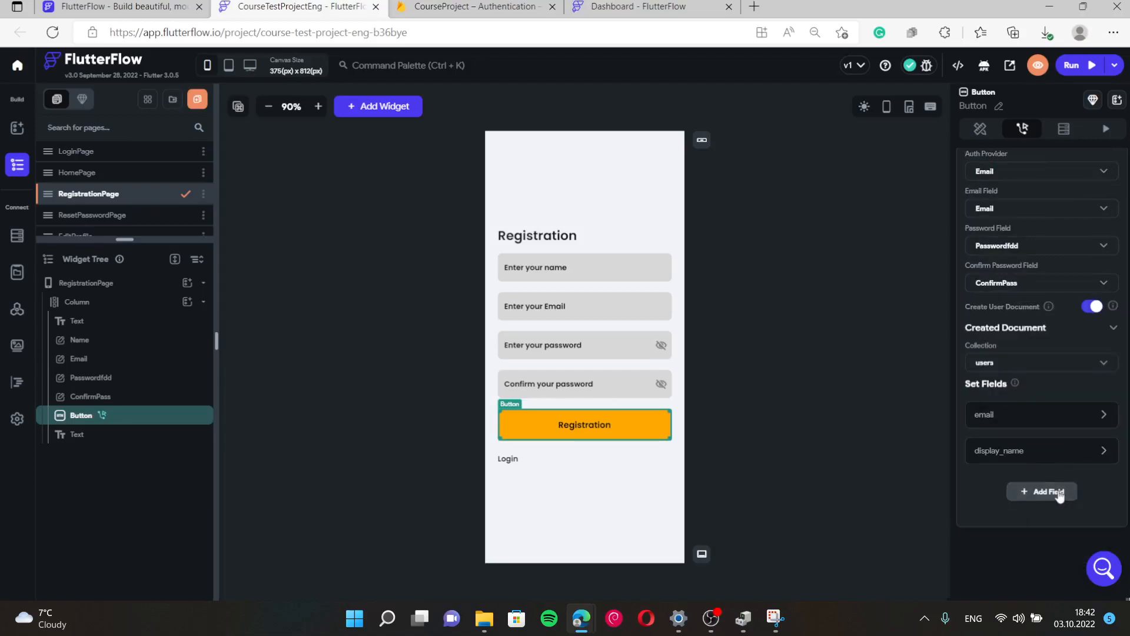
left_click(1060, 495)
left_click(1059, 495)
left_click(1058, 500)
left_click(1059, 500)
left_click(1058, 500)
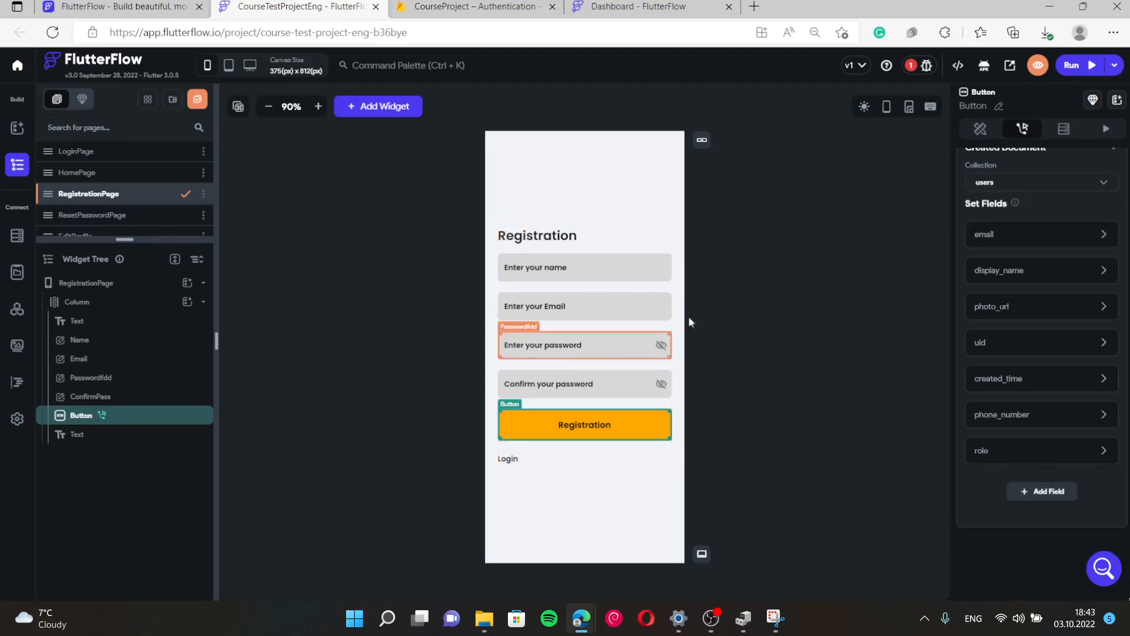
Remove the role, phone_number, uid and photo_url fields from the document.
left_click(1074, 451)
left_click(1075, 451)
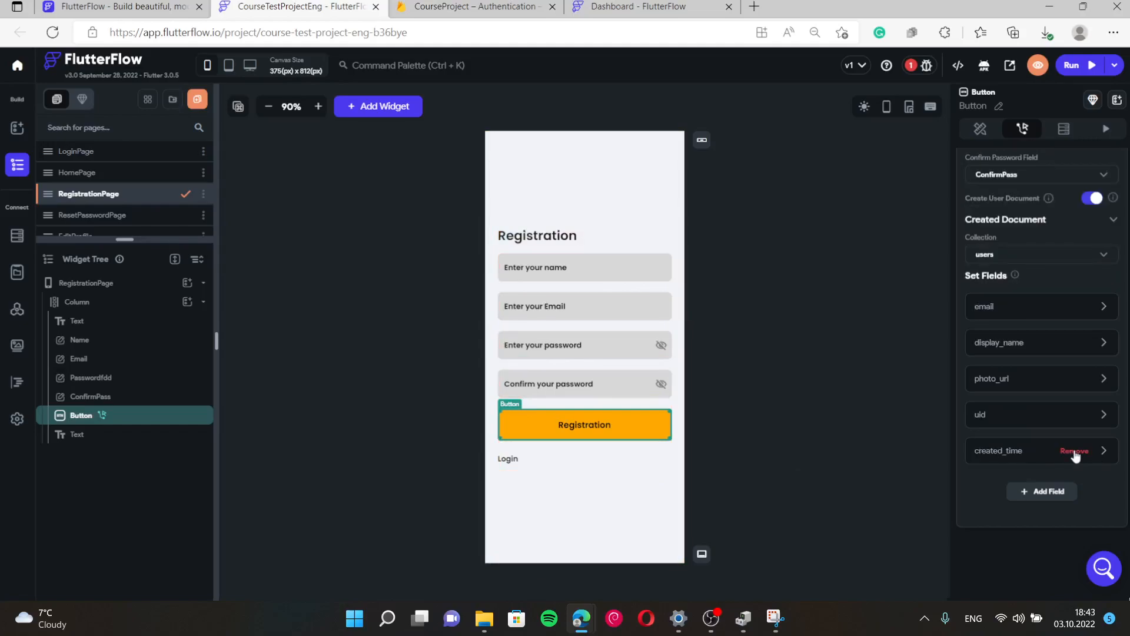
left_click(1075, 423)
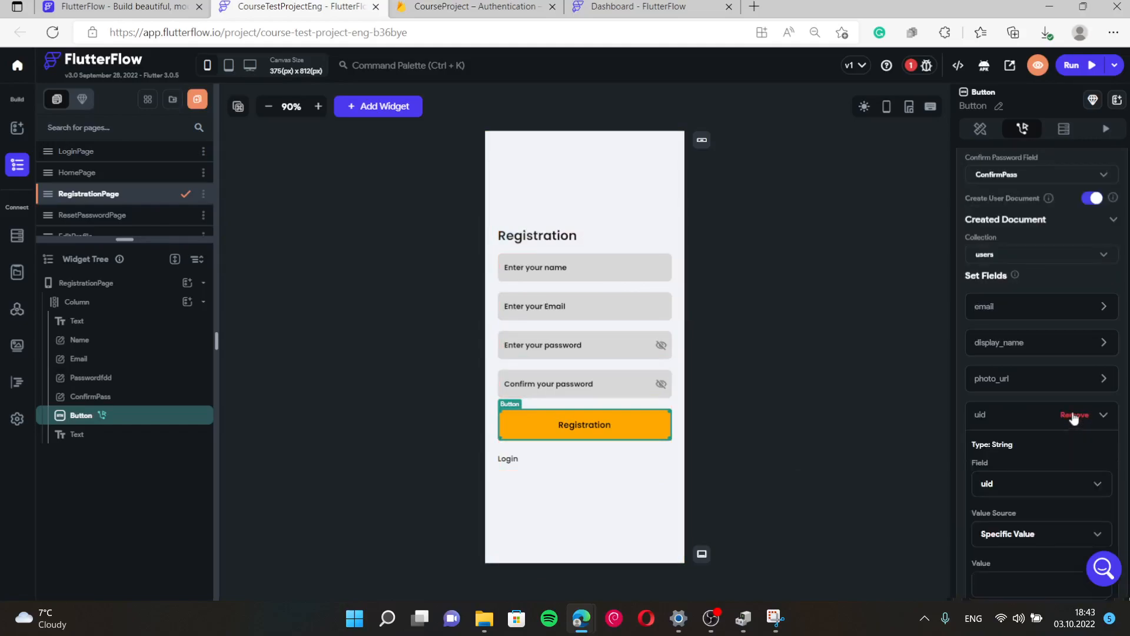
left_click(1073, 416)
left_click(1073, 379)
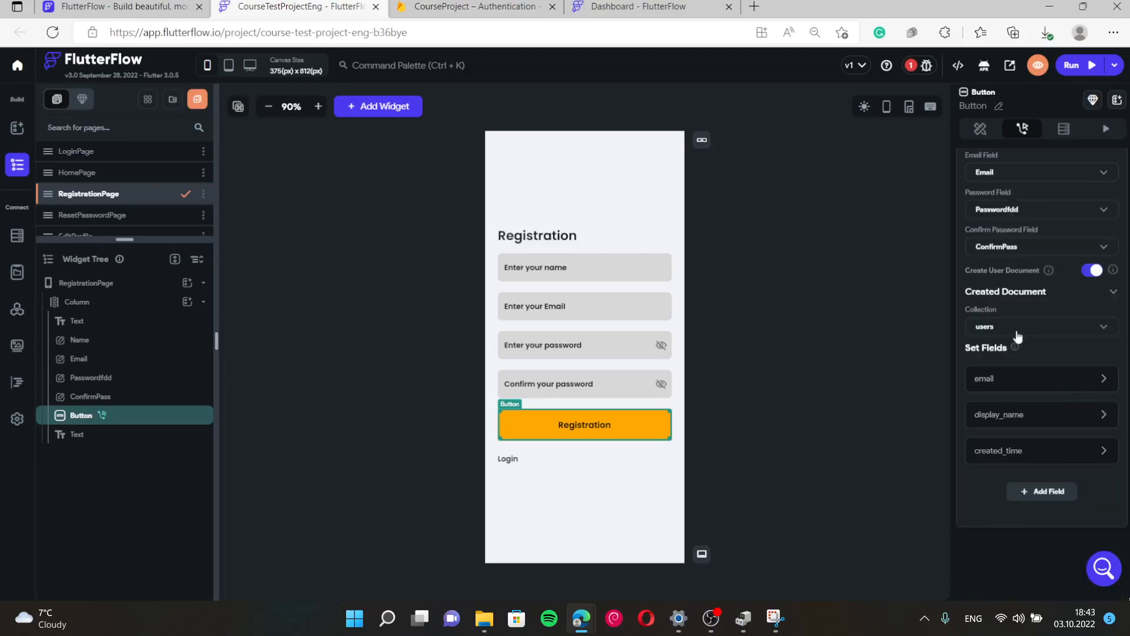
Review the Name and Email inputs, then open the email field's Value Source choices.
left_click(549, 270)
left_click(564, 306)
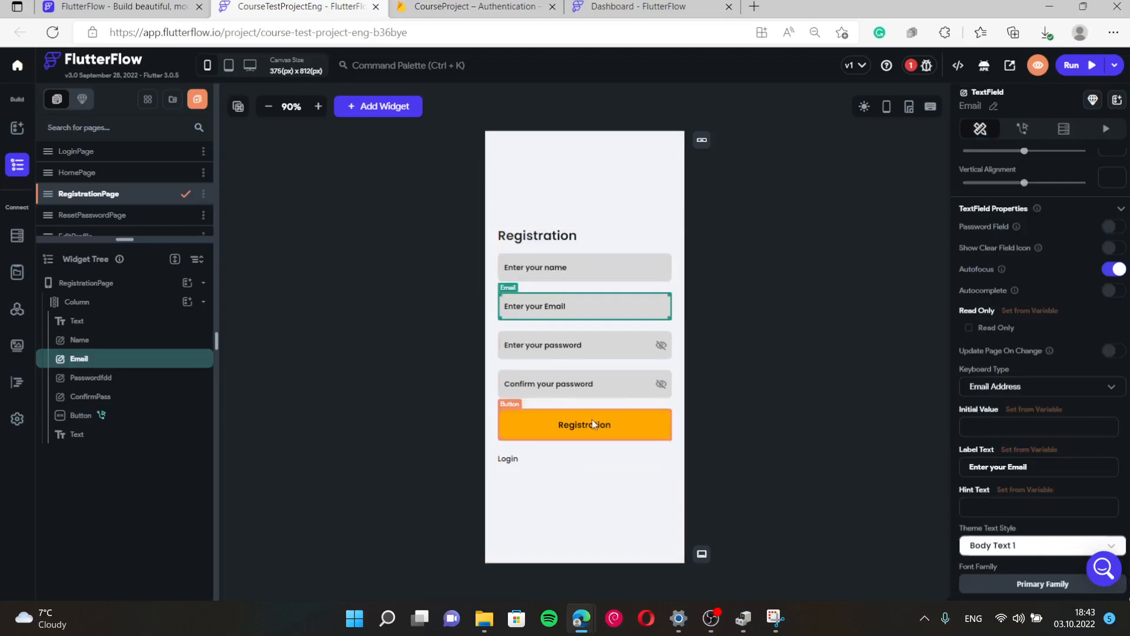
left_click(595, 424)
left_click(1018, 382)
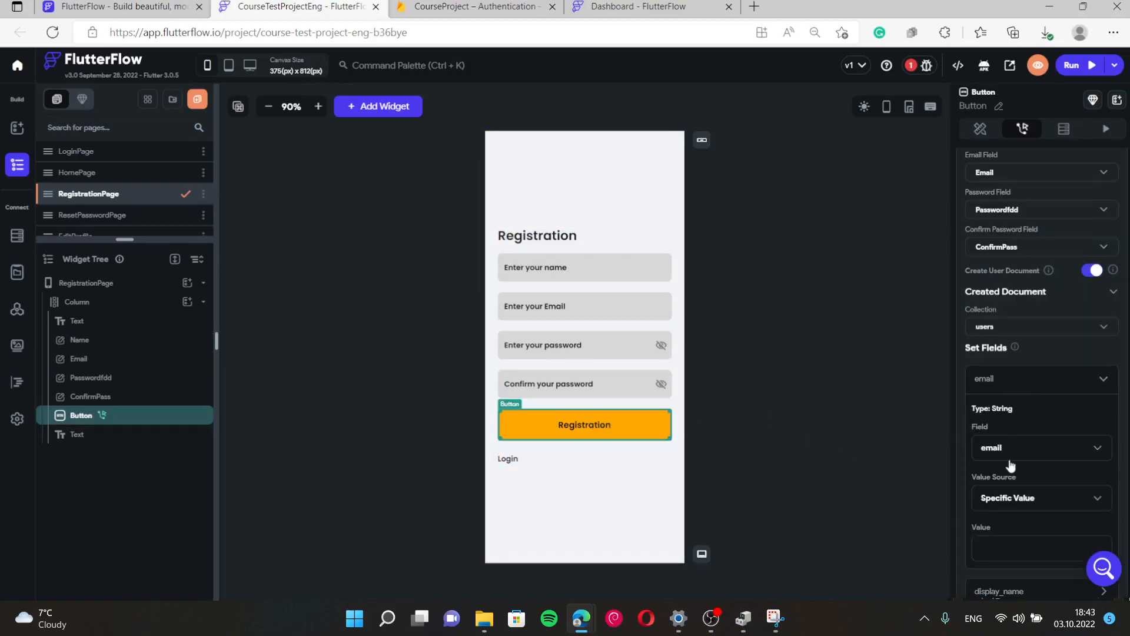
left_click(1015, 502)
Set the users document's email field to come from the Email input.
left_click(1017, 524)
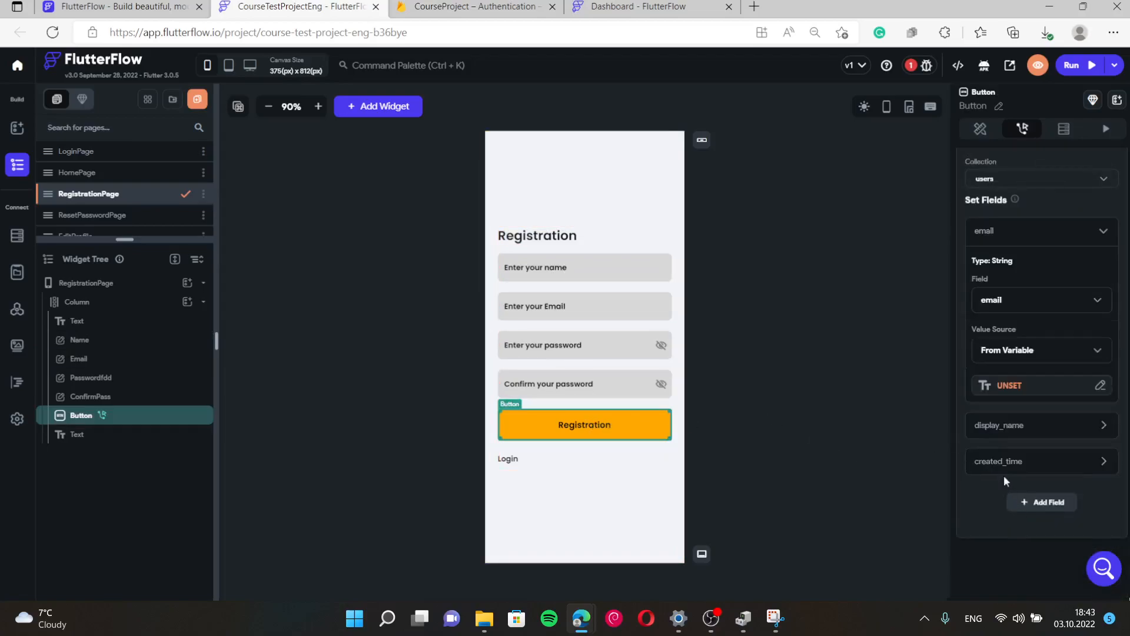
left_click(970, 388)
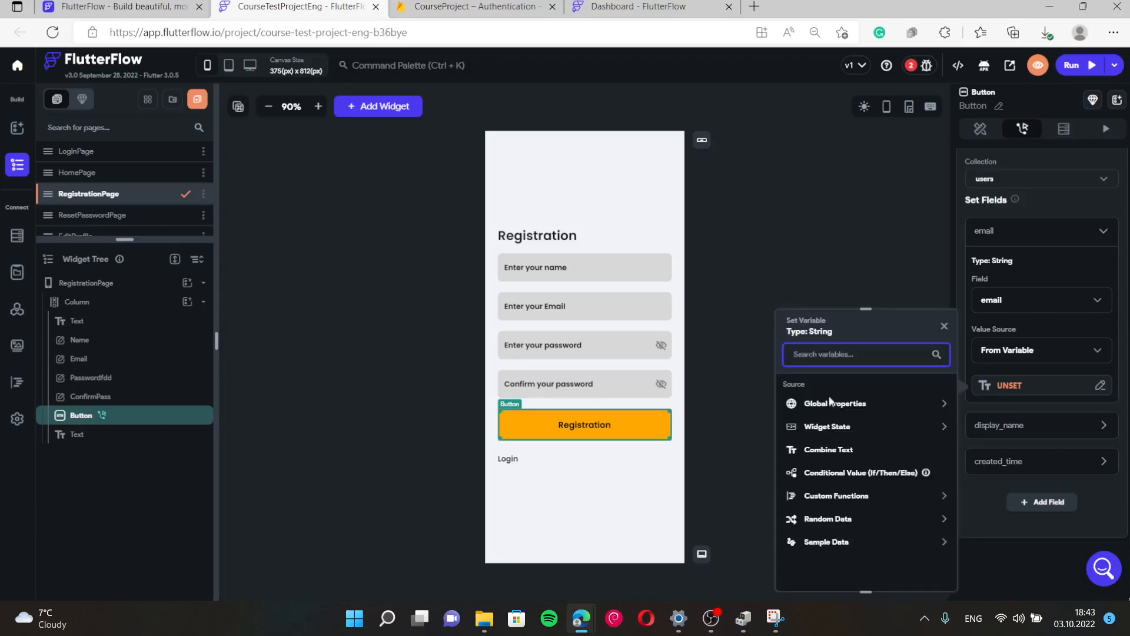
left_click(828, 428)
left_click(817, 483)
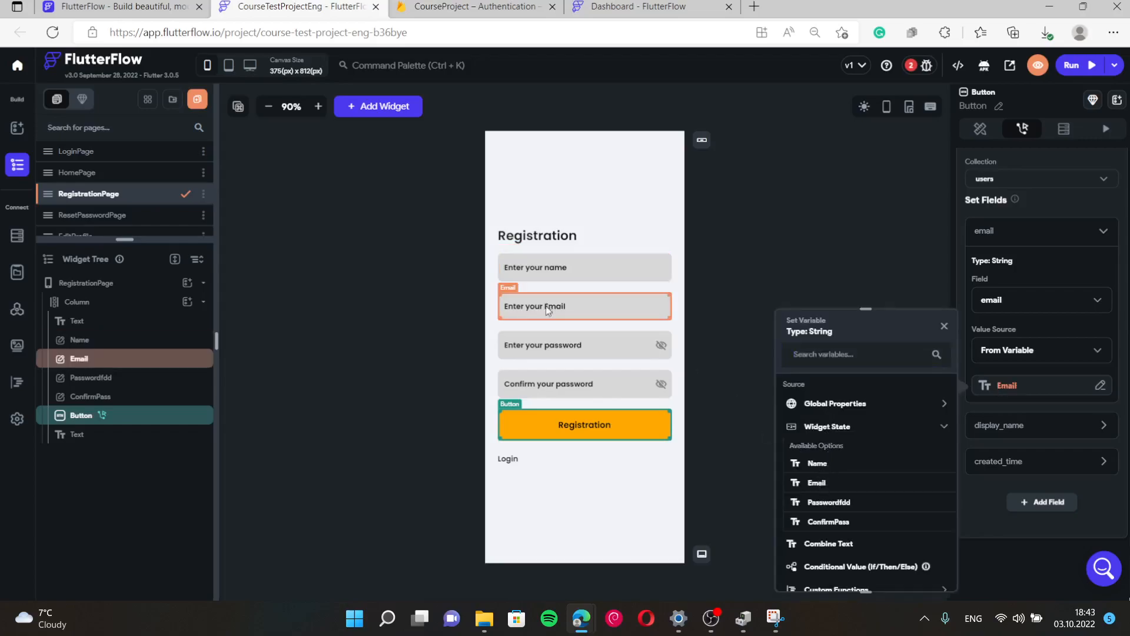
Set the display_name field to come from the Name input.
left_click(1021, 425)
scroll(1022, 425, "down", 3)
left_click(1019, 396)
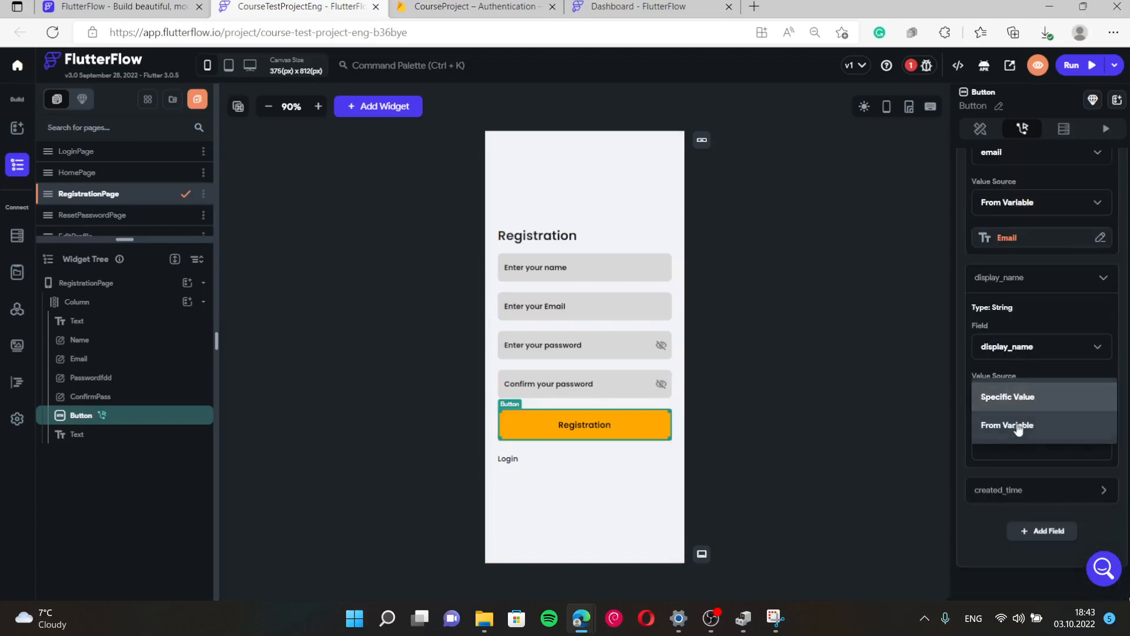
left_click(1016, 425)
left_click(1013, 434)
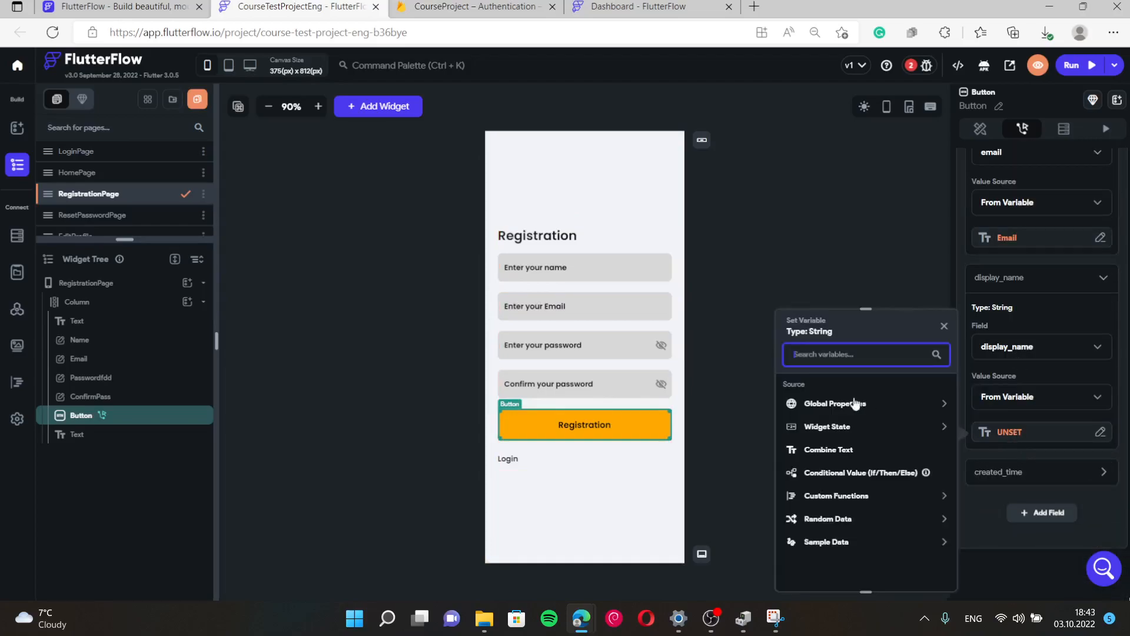
left_click(857, 403)
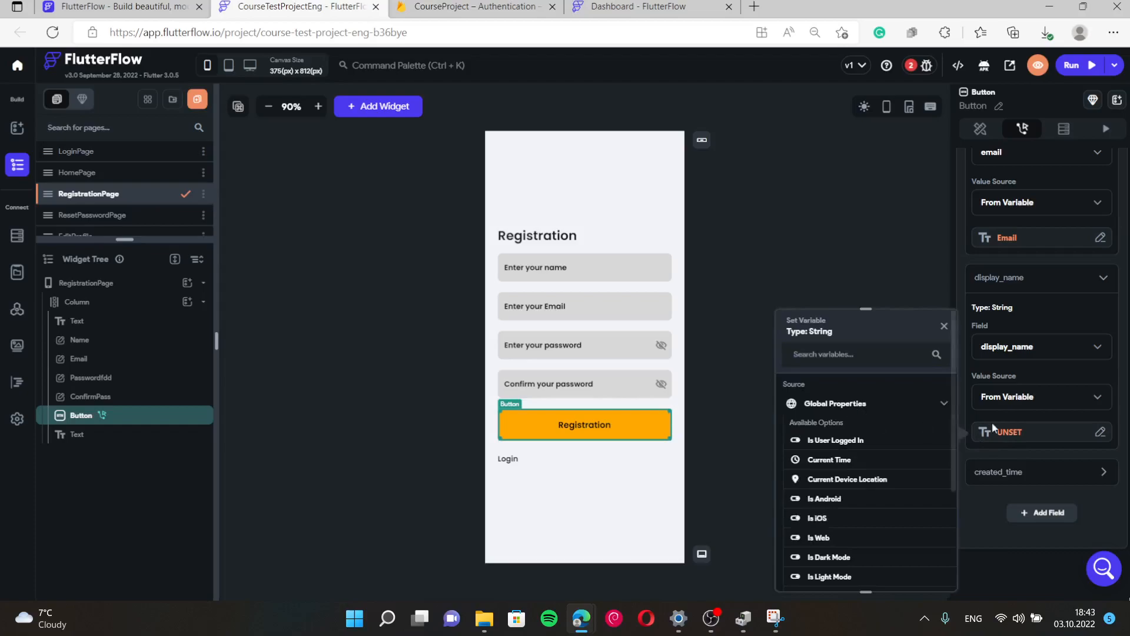
left_click(907, 405)
left_click(842, 430)
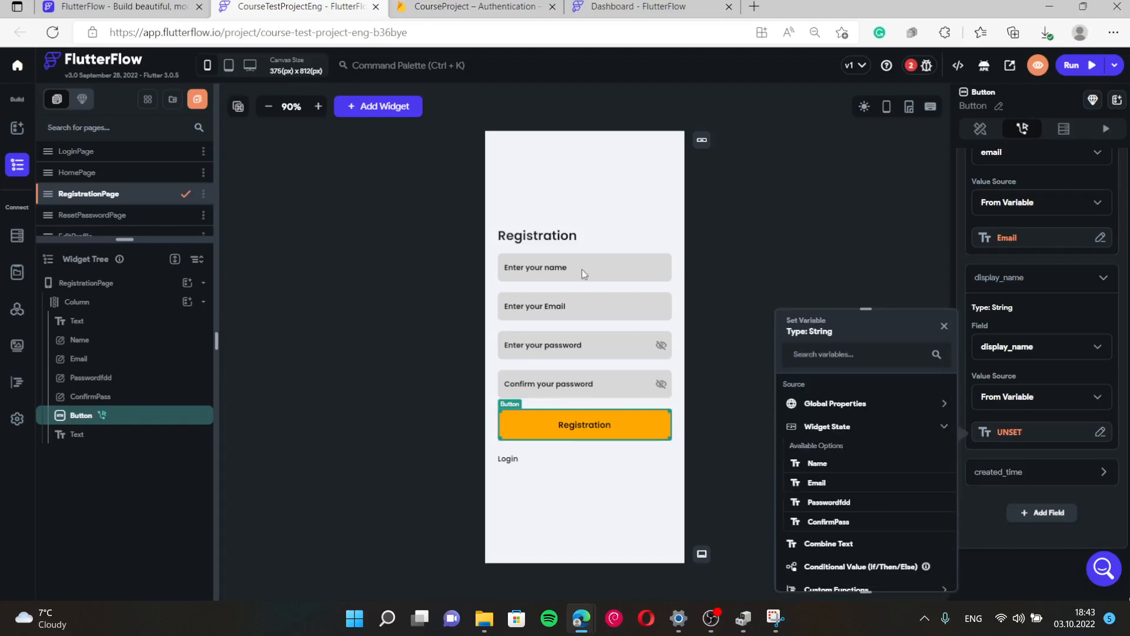
left_click(817, 464)
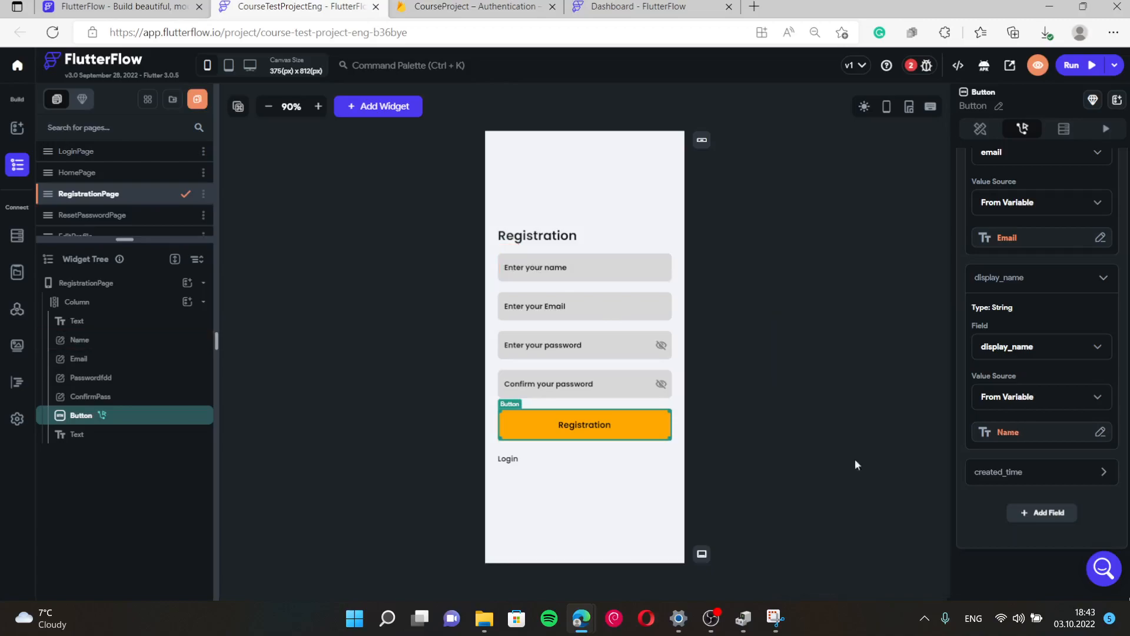
Set created_time to Global Properties > Current Time and deselect the button.
left_click(1009, 471)
scroll(1010, 471, "down", 2)
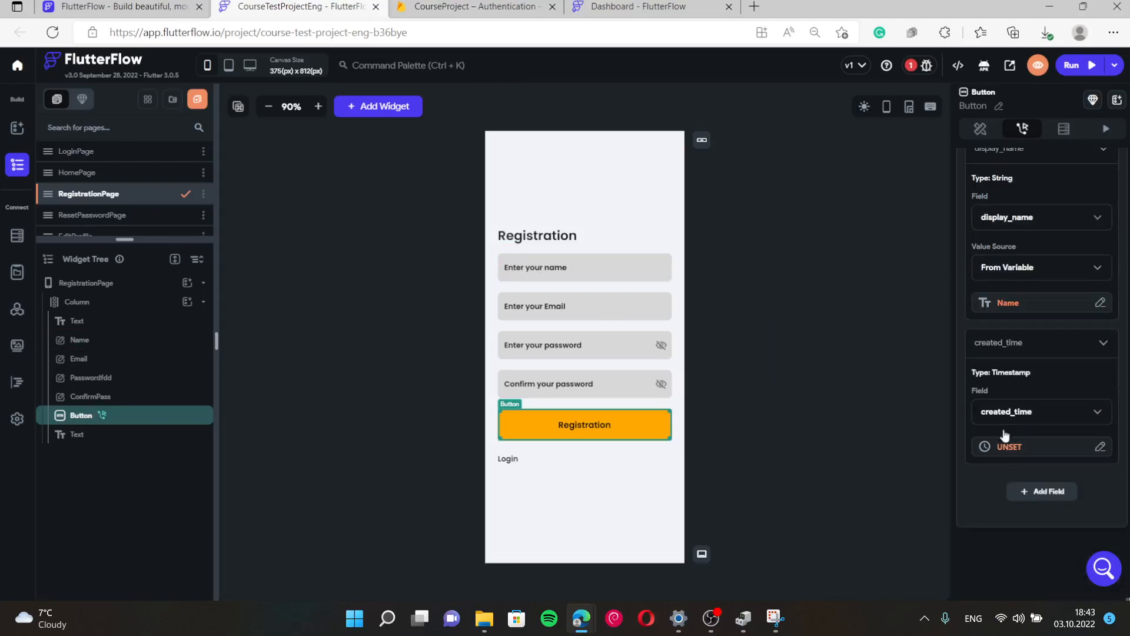
left_click(1007, 447)
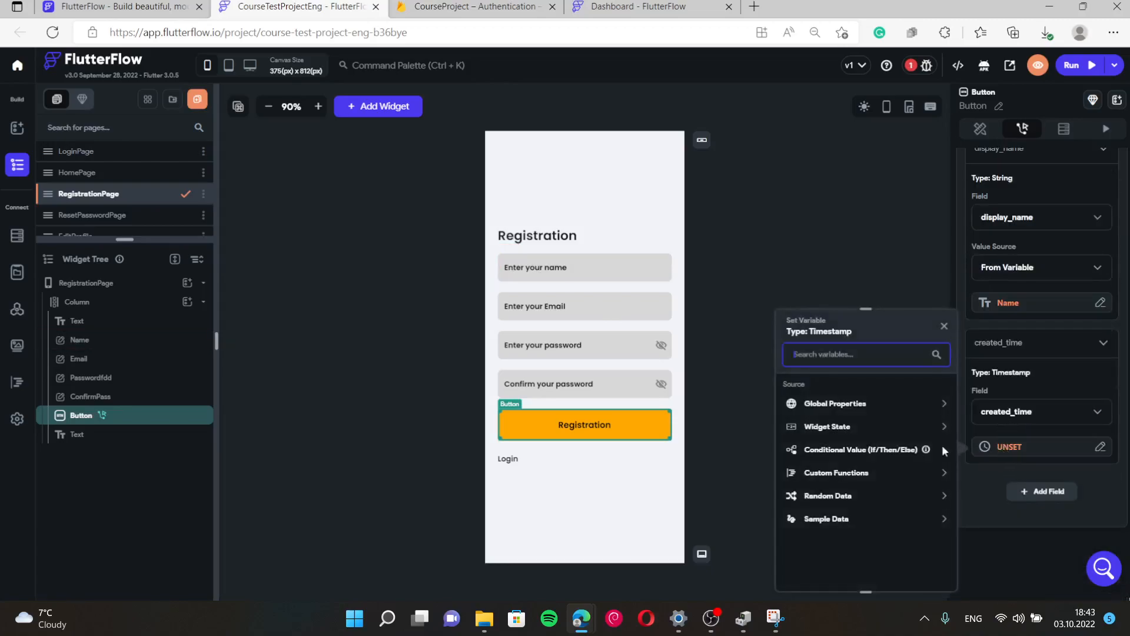
left_click(833, 405)
left_click(838, 461)
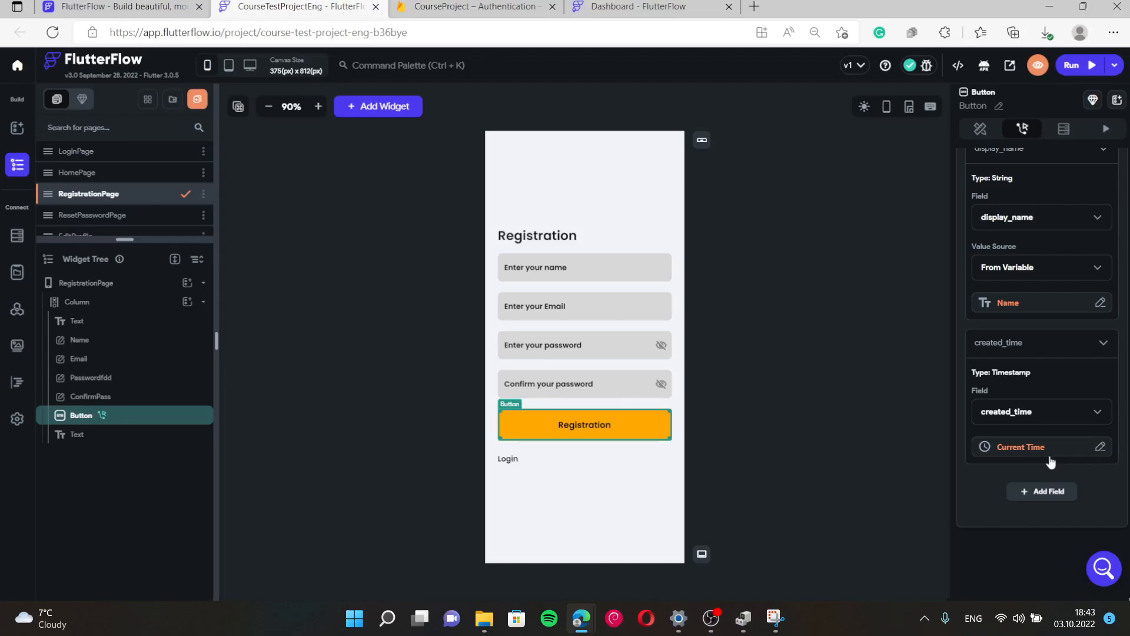
scroll(1047, 456, "up", 8)
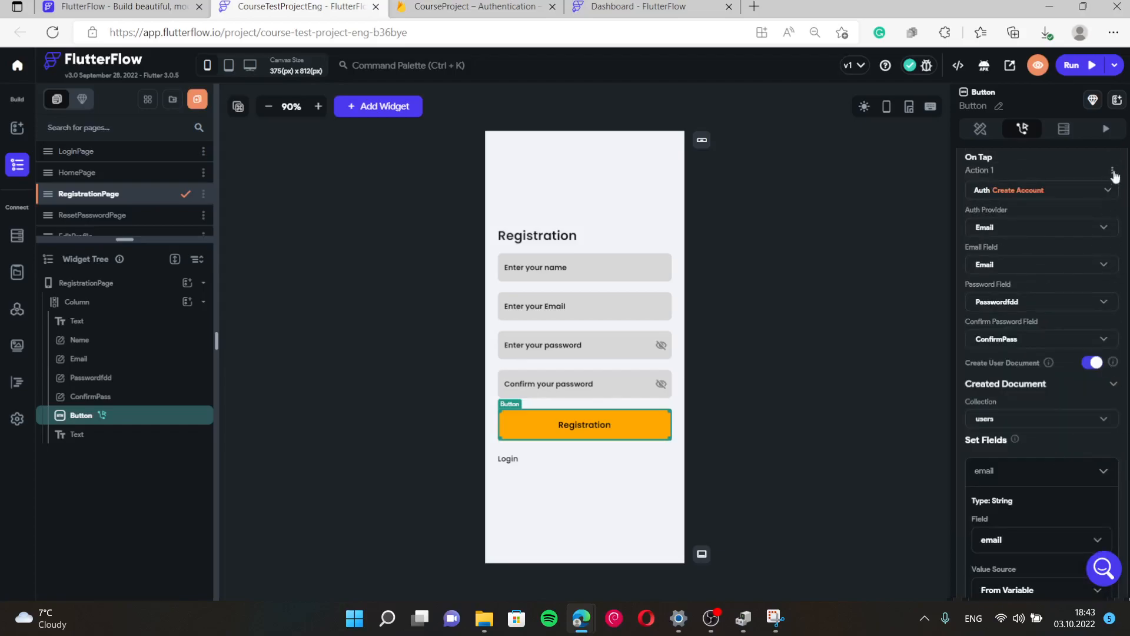
left_click(861, 251)
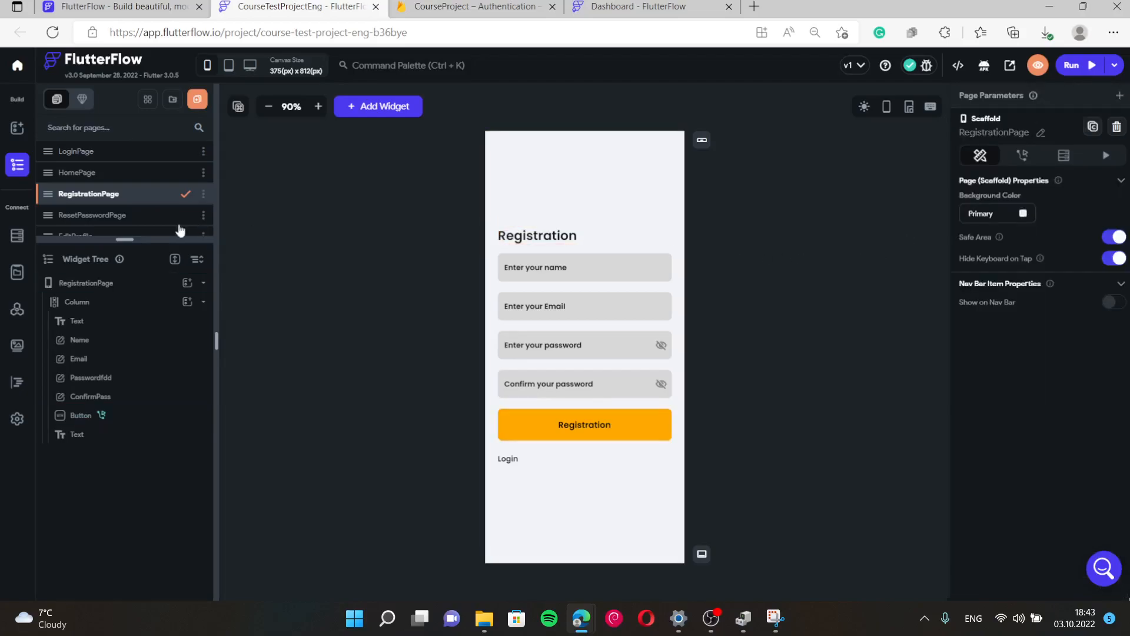
Review the Firestore users collection, custom data types and settings, then bring up the Run options.
left_click(16, 237)
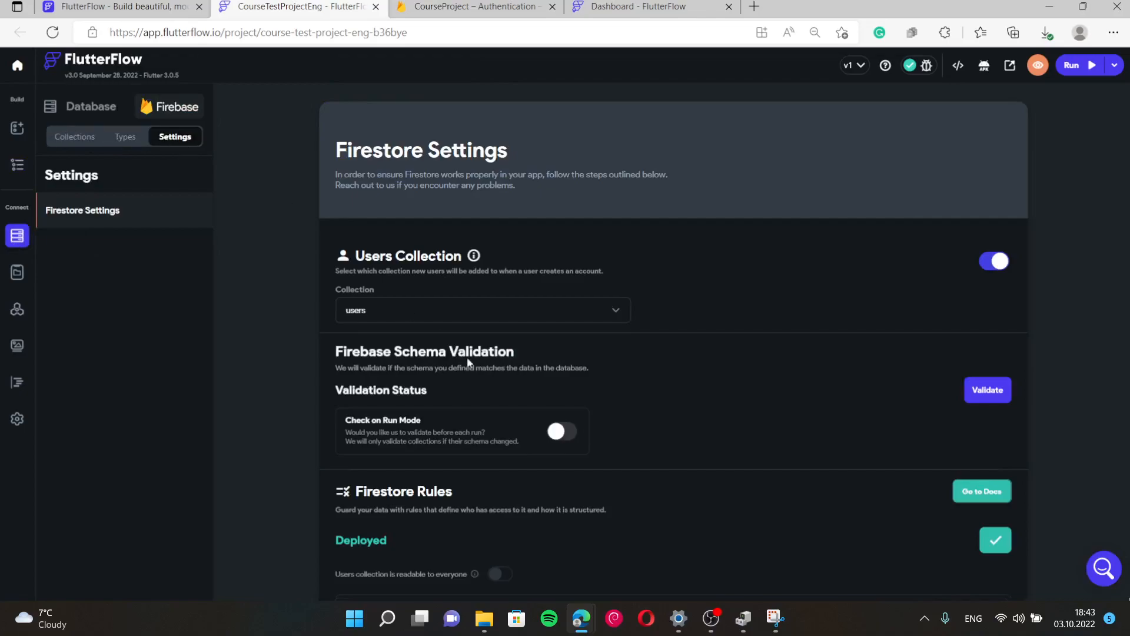
scroll(532, 371, "down", 5)
scroll(533, 374, "up", 4)
scroll(641, 359, "up", 1)
left_click(93, 140)
left_click(125, 140)
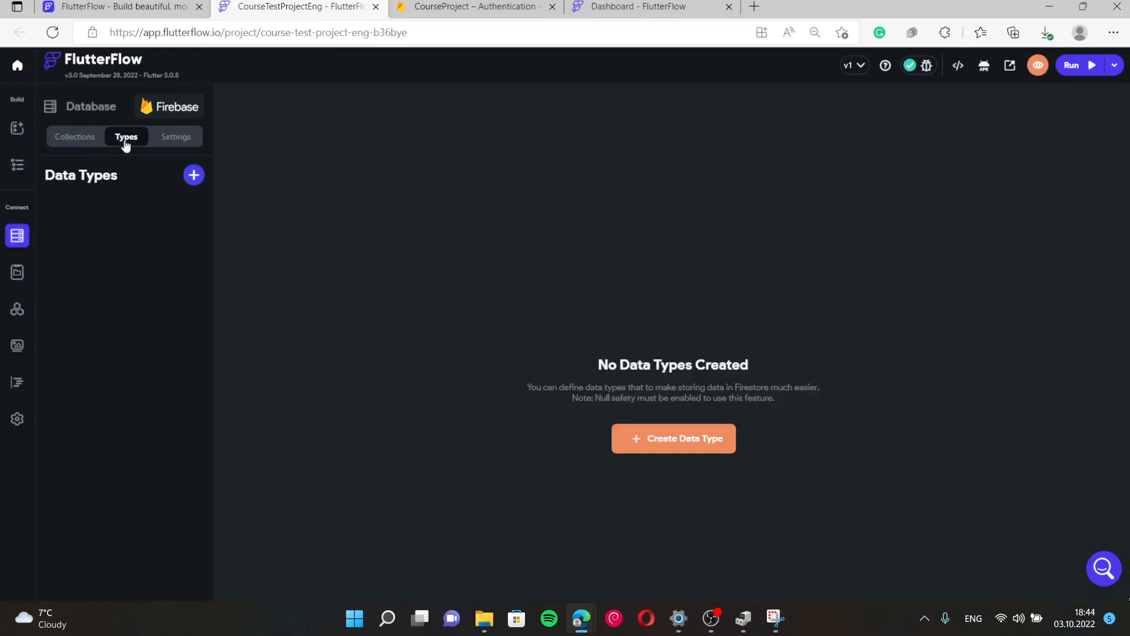
left_click(191, 139)
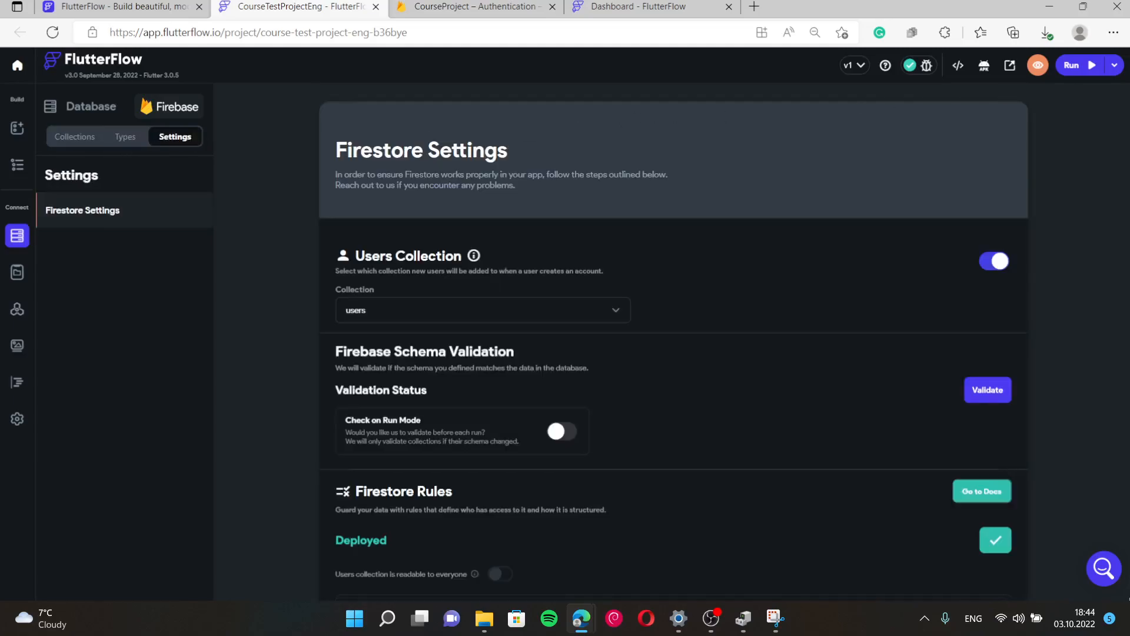
left_click(1114, 66)
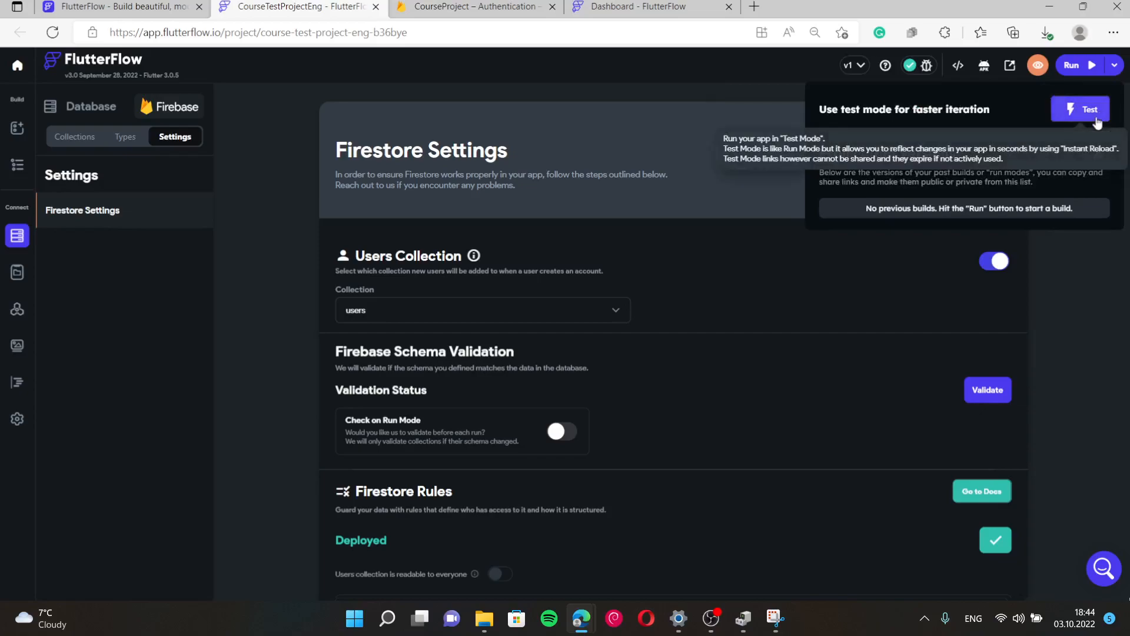
Launch Test Mode and submit the registration form with the new user's email, password and confirmation.
left_click(1098, 120)
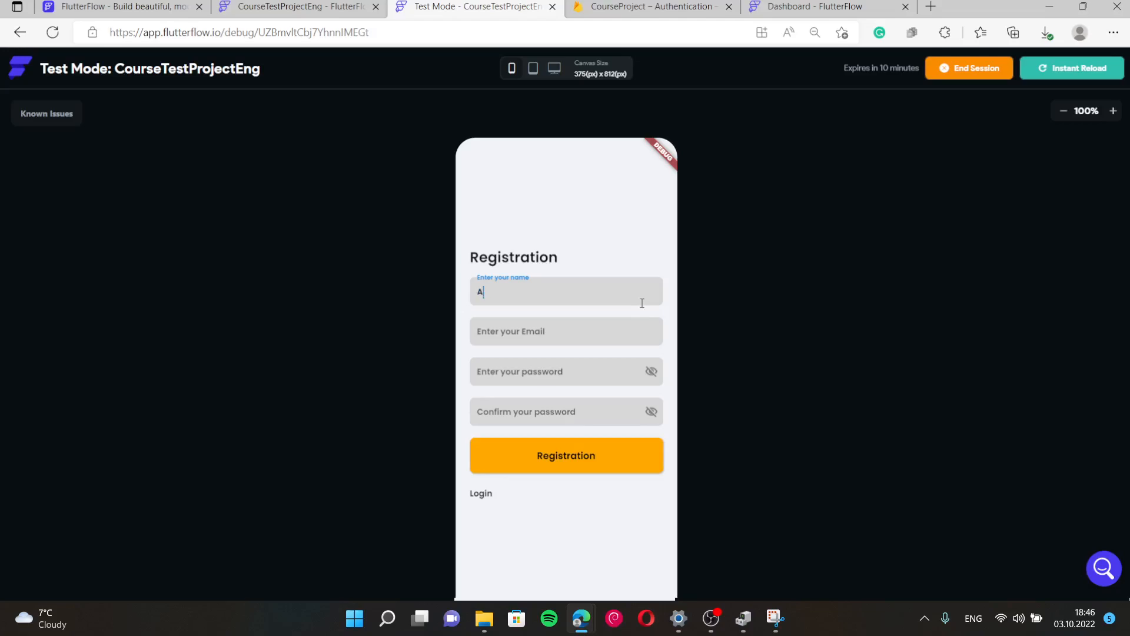
left_click(609, 336)
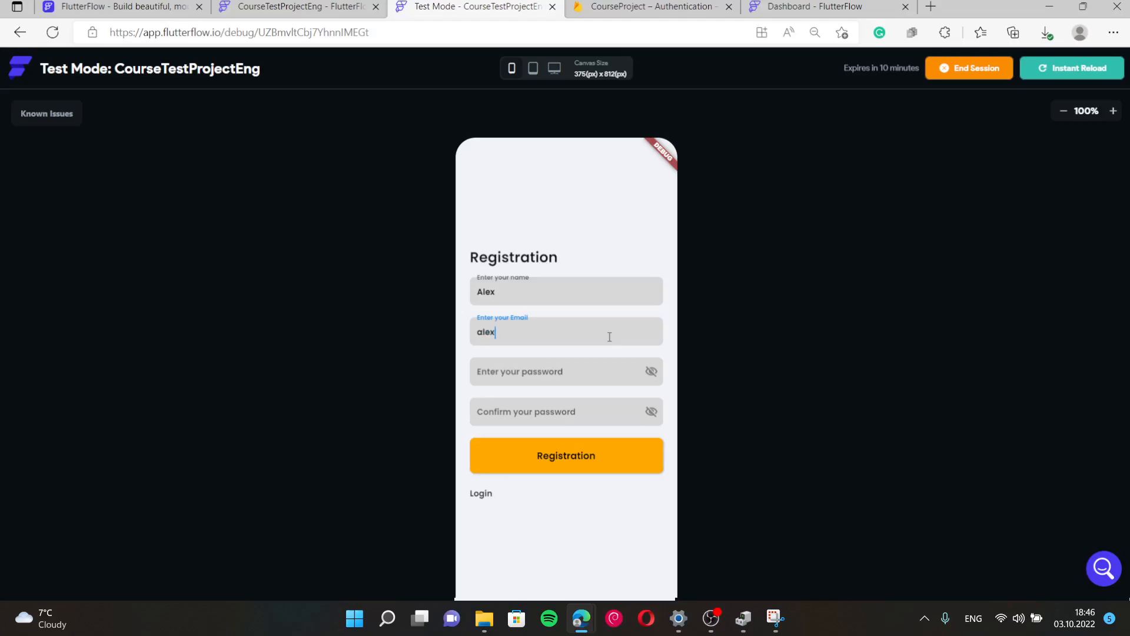
left_click(566, 370)
type("123")
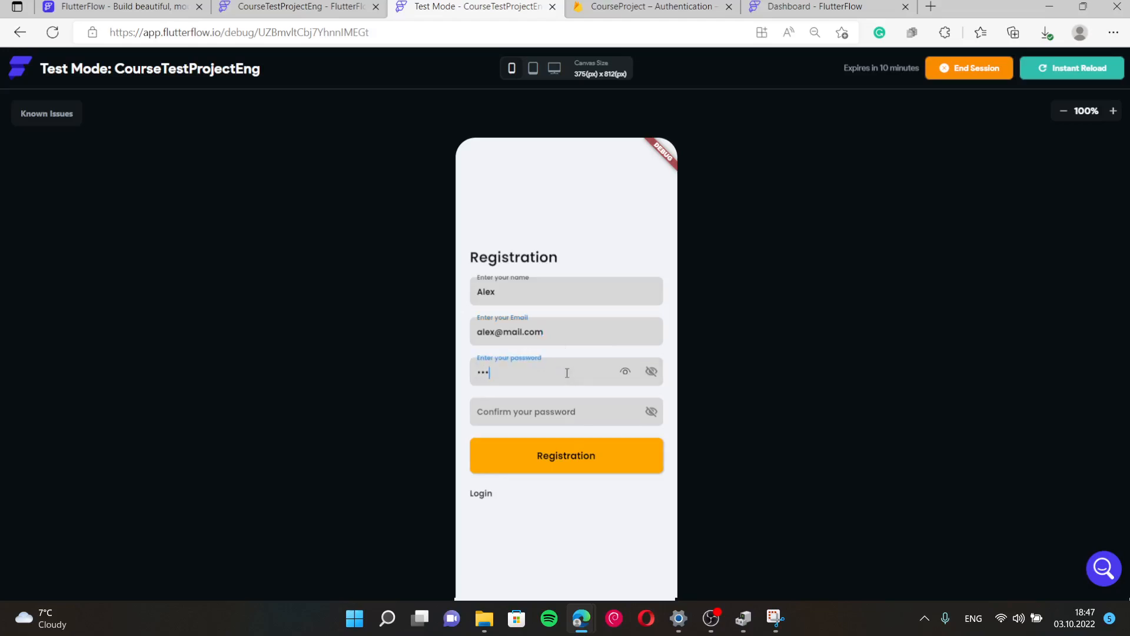
left_click(556, 410)
type("12345")
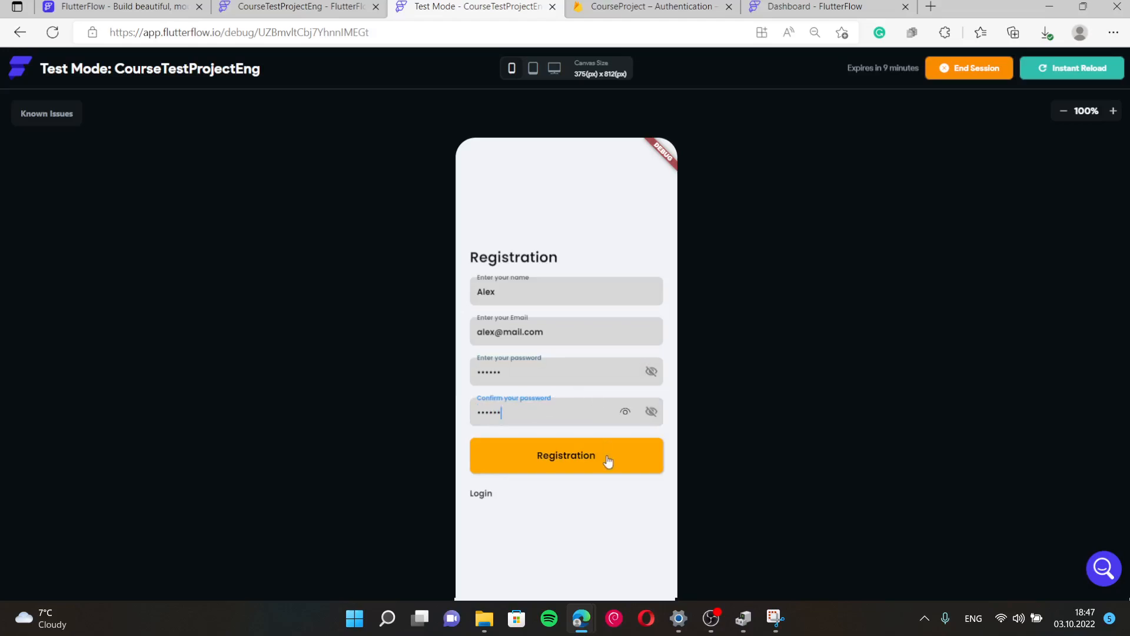
left_click(606, 465)
scroll(790, 488, "down", 1)
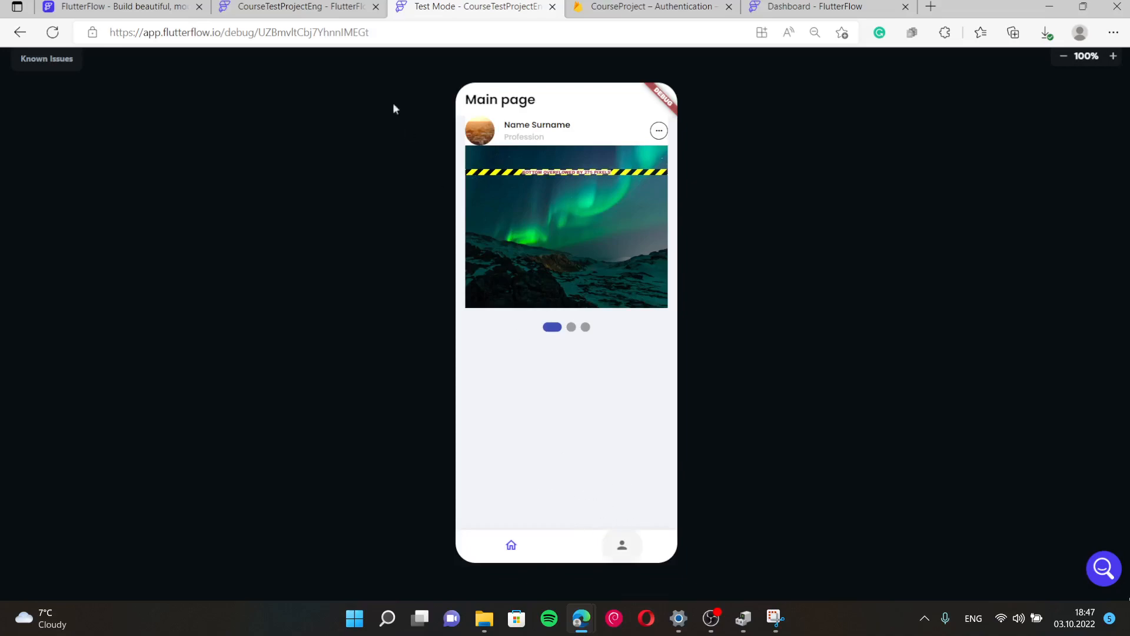
left_click(247, 6)
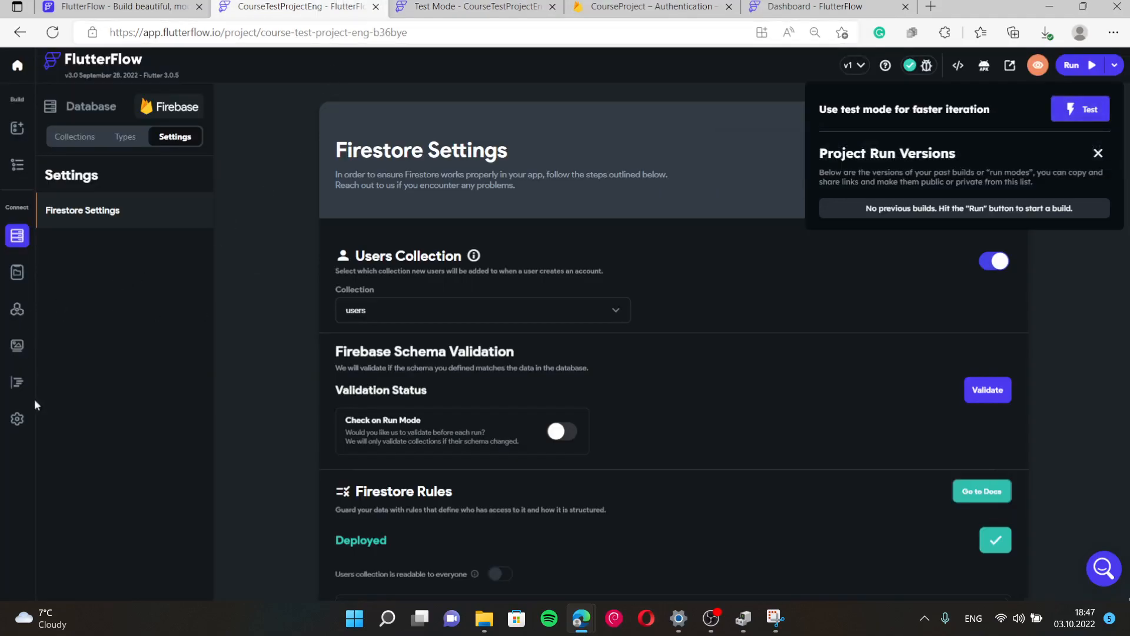
left_click(16, 421)
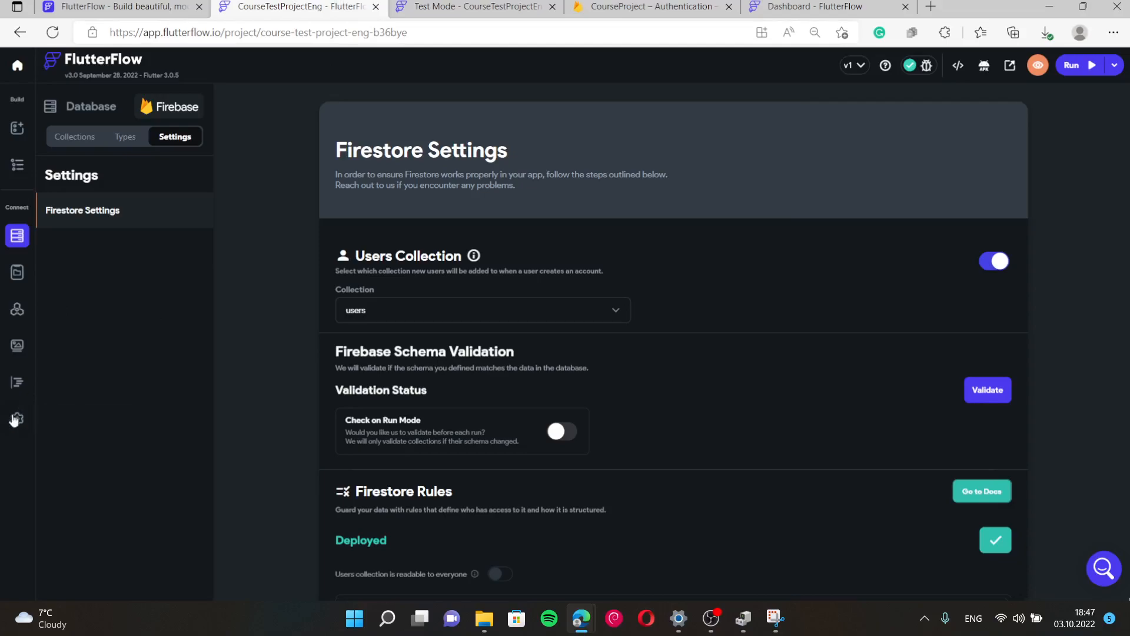
left_click(16, 420)
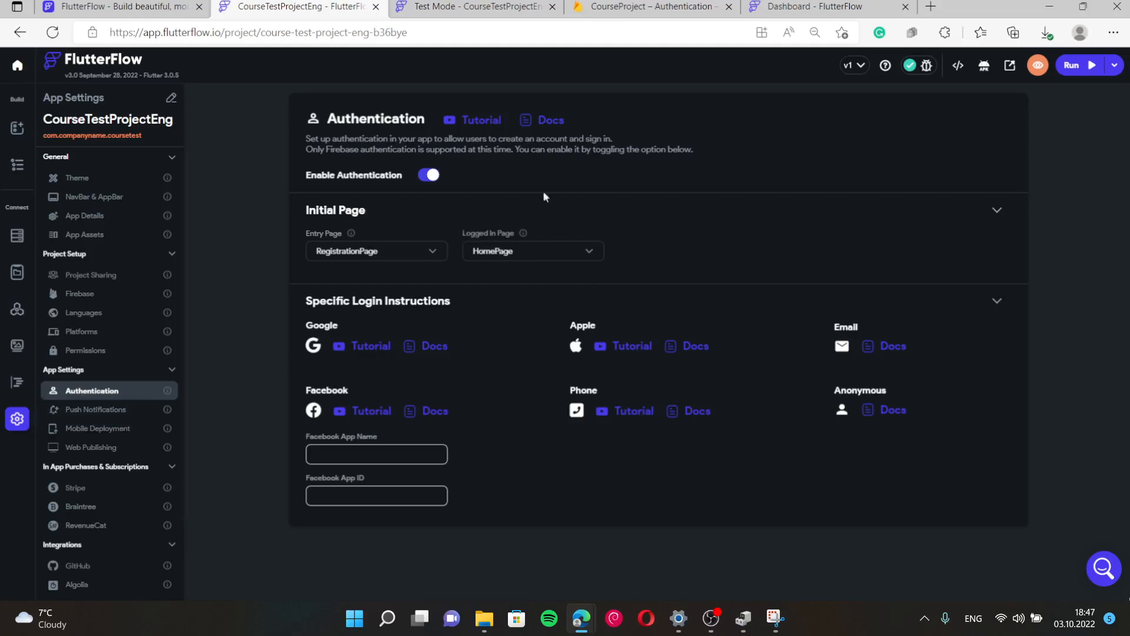
key("ctrl+Tab")
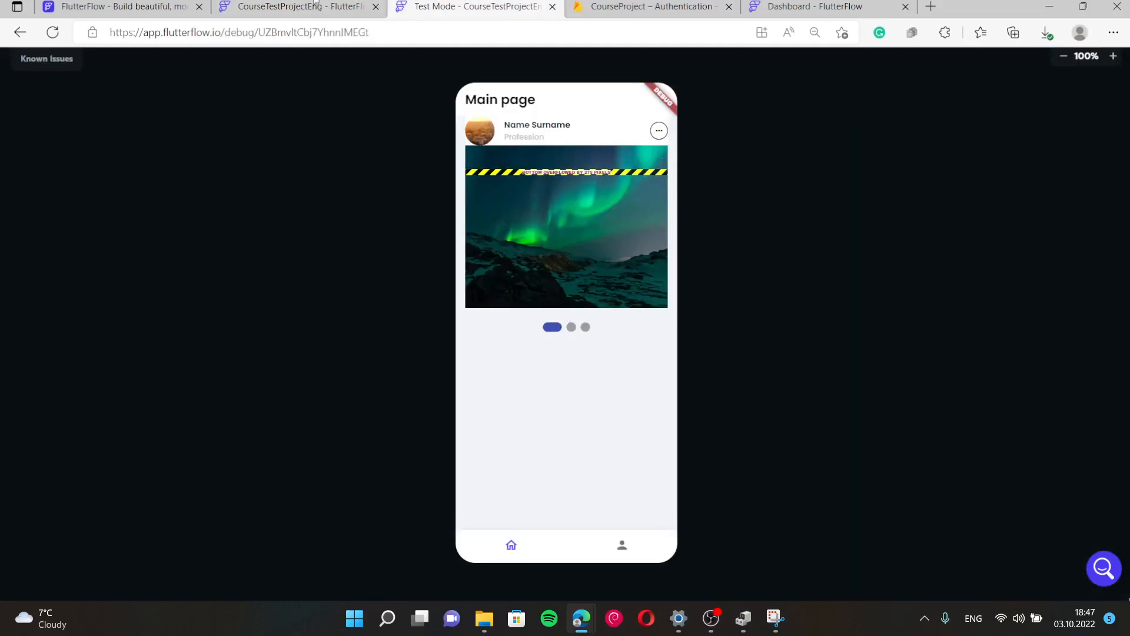
Confirm the new account in Firebase Authentication's Users list, then go back to the FlutterFlow tab.
key("ctrl+Tab")
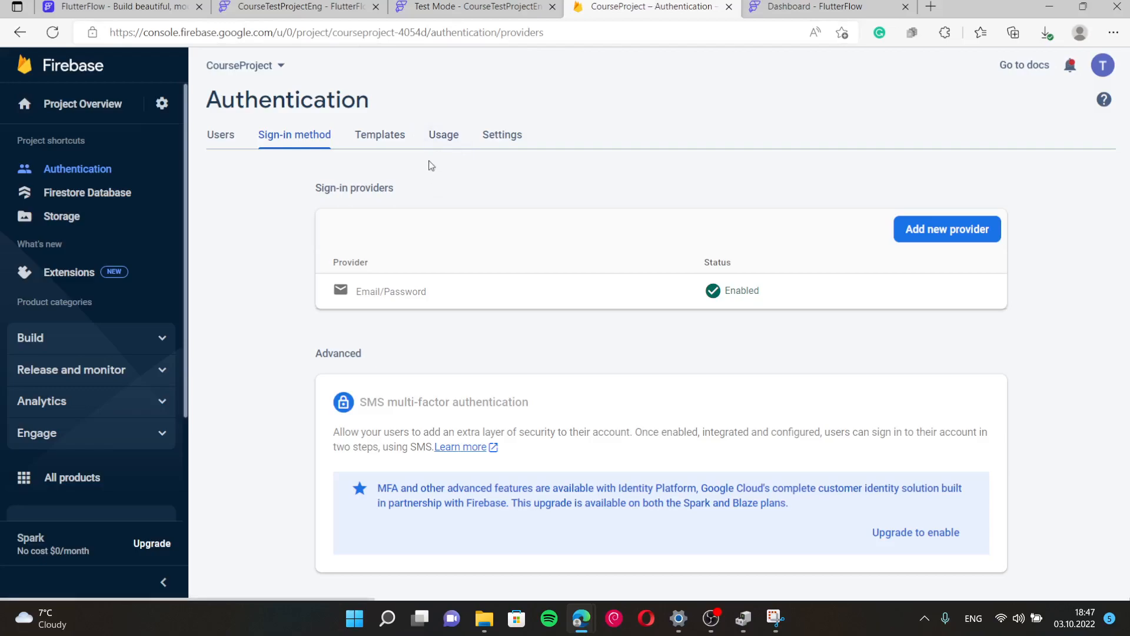
left_click(221, 143)
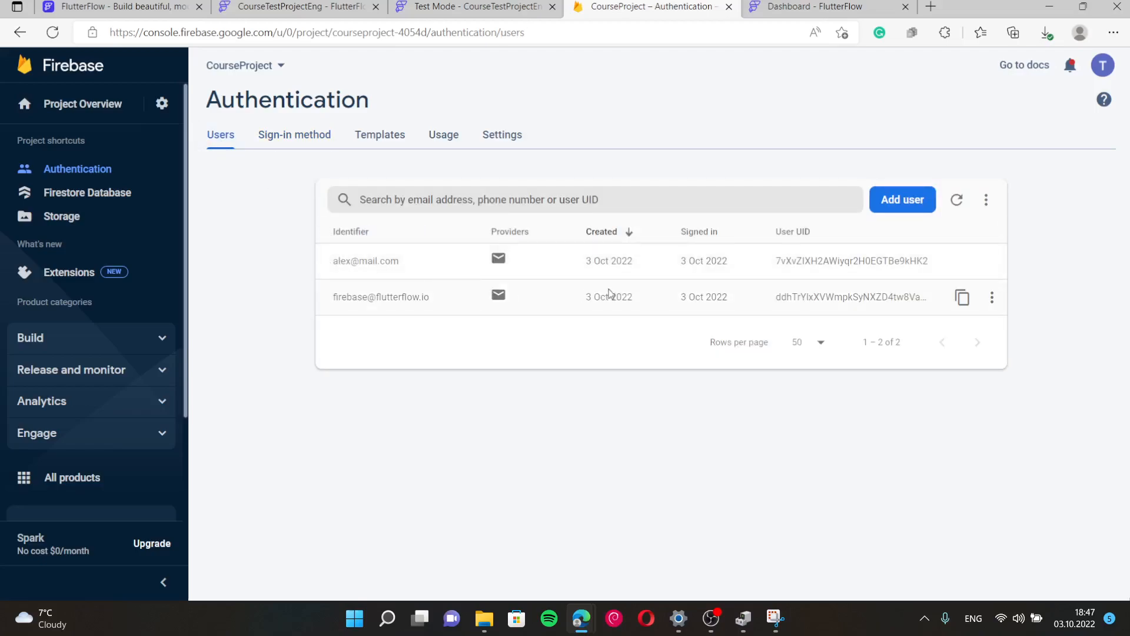
left_click(548, 5)
left_click(312, 6)
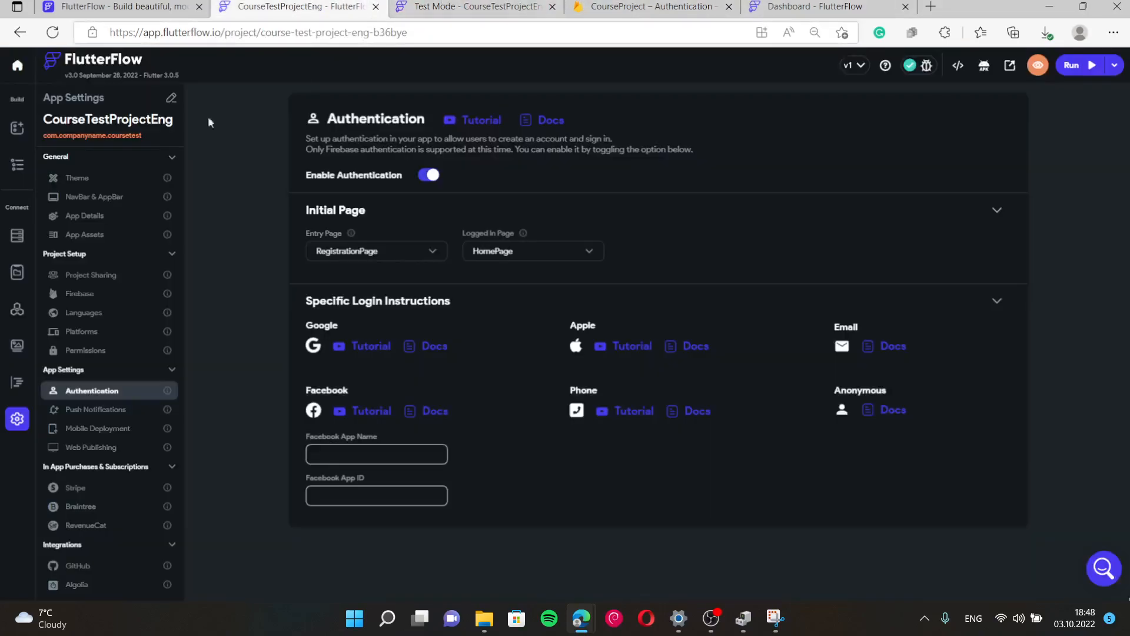
Inspect the stored users document's email, display_name and created_time, then reopen RegistrationPage.
left_click(23, 239)
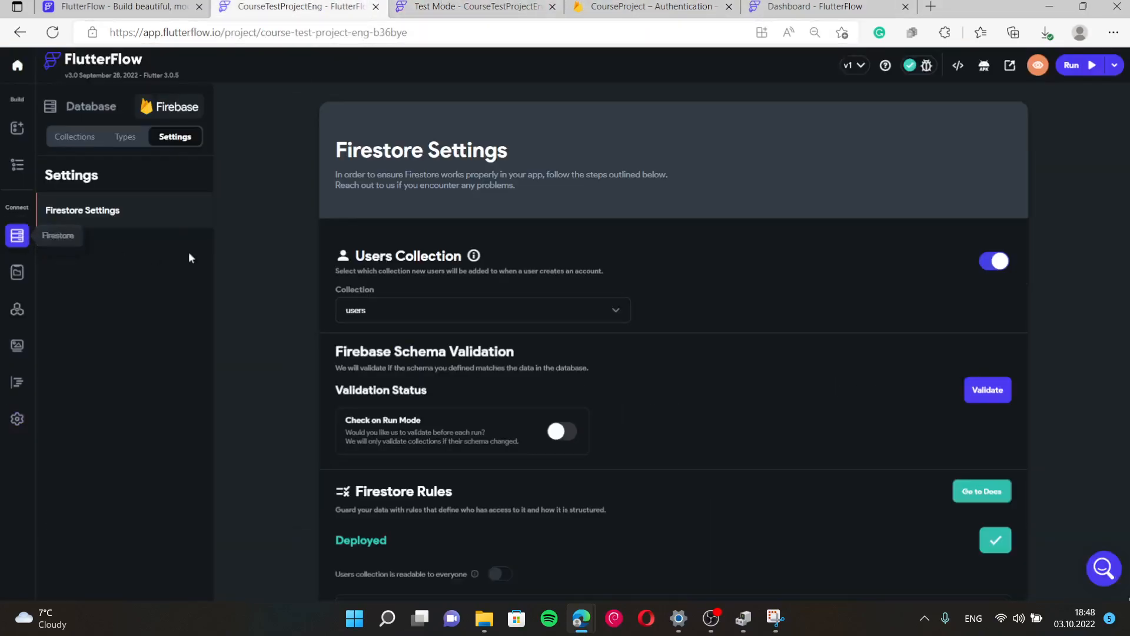
left_click(73, 138)
left_click(950, 137)
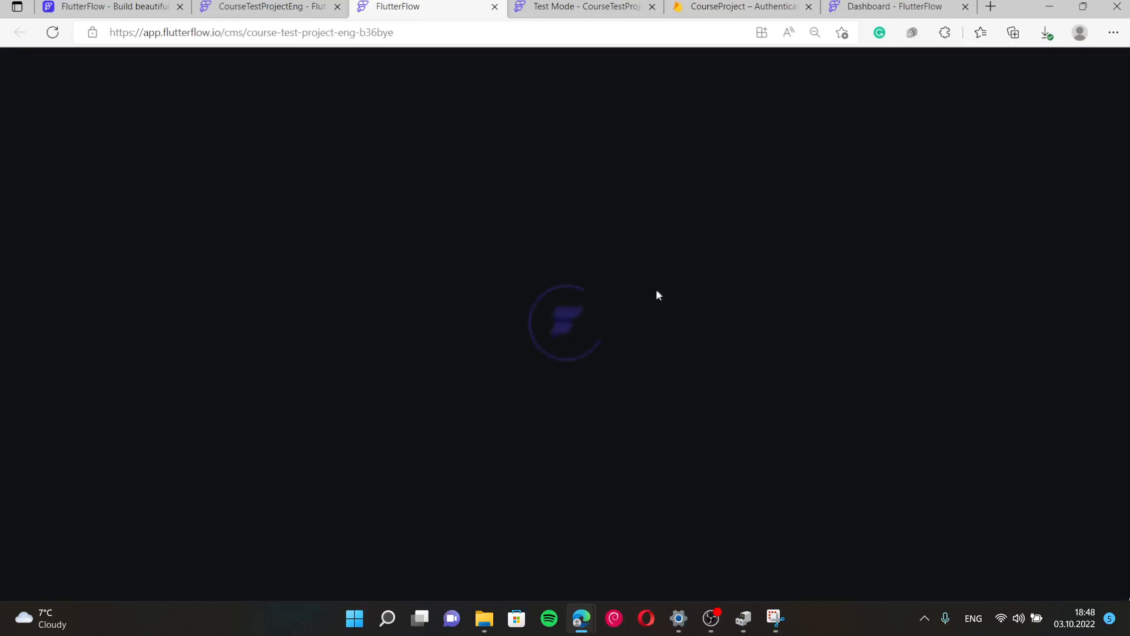
left_click(680, 6)
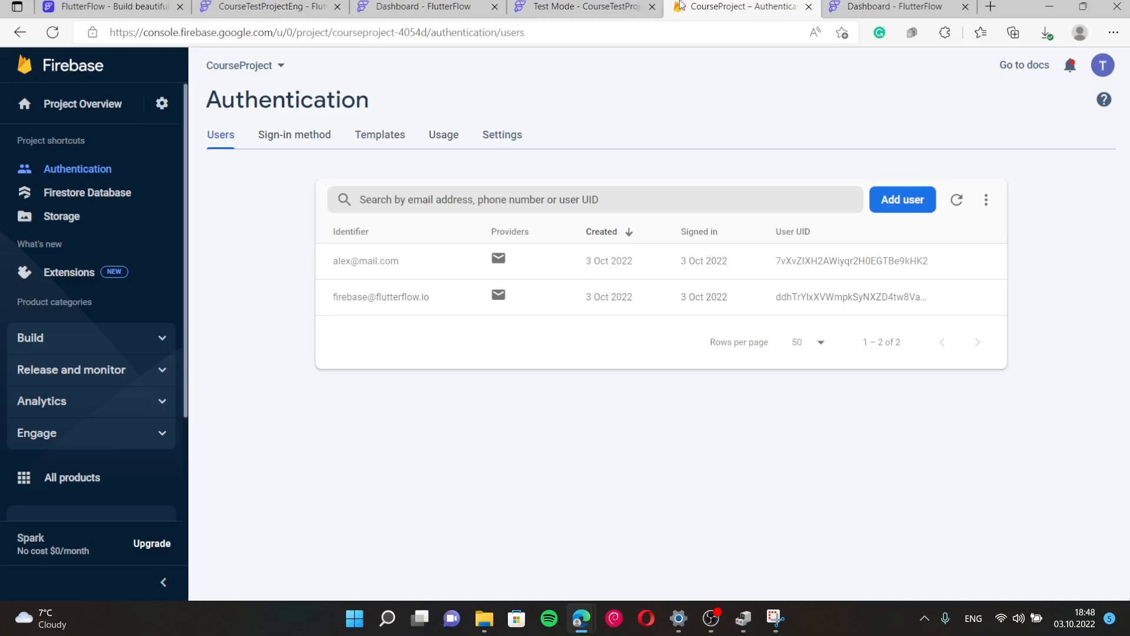
left_click(424, 6)
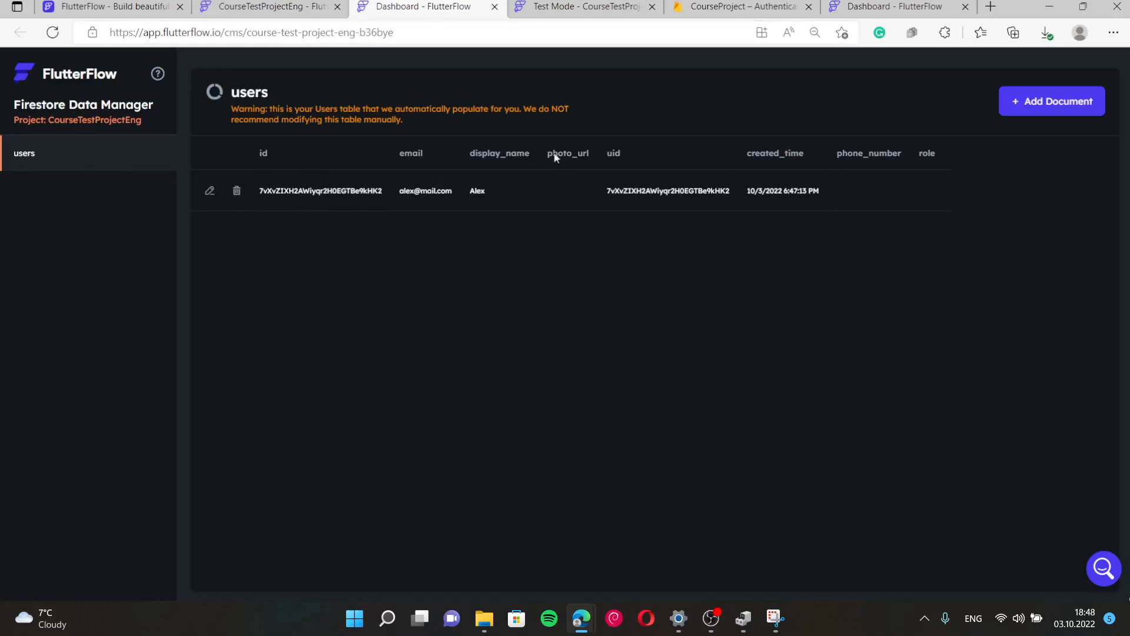
left_click(262, 7)
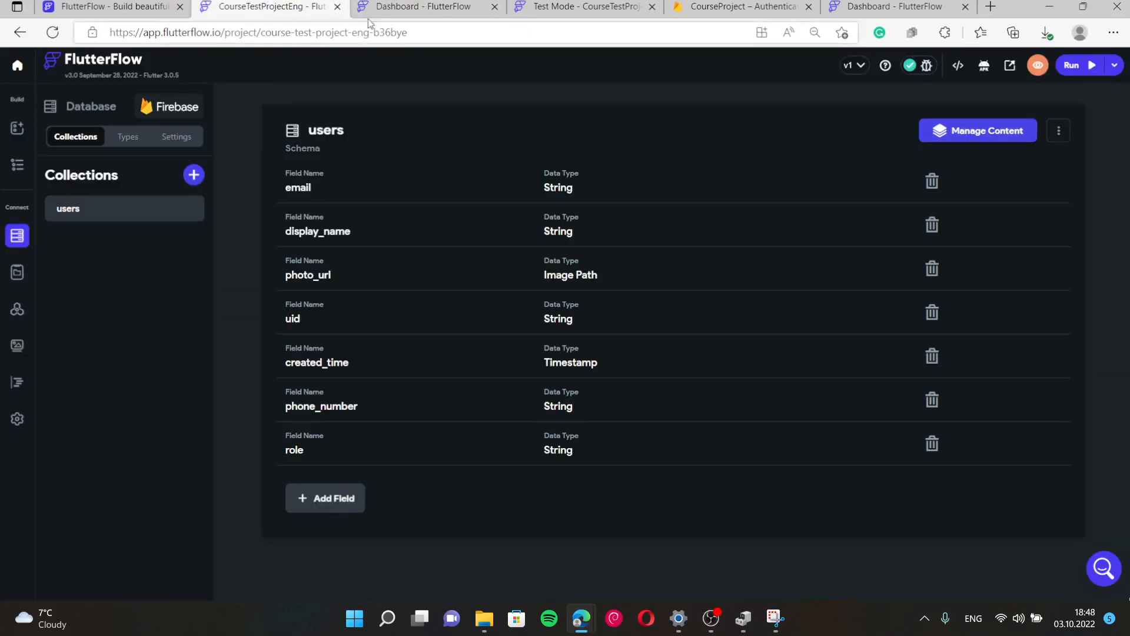
left_click(424, 7)
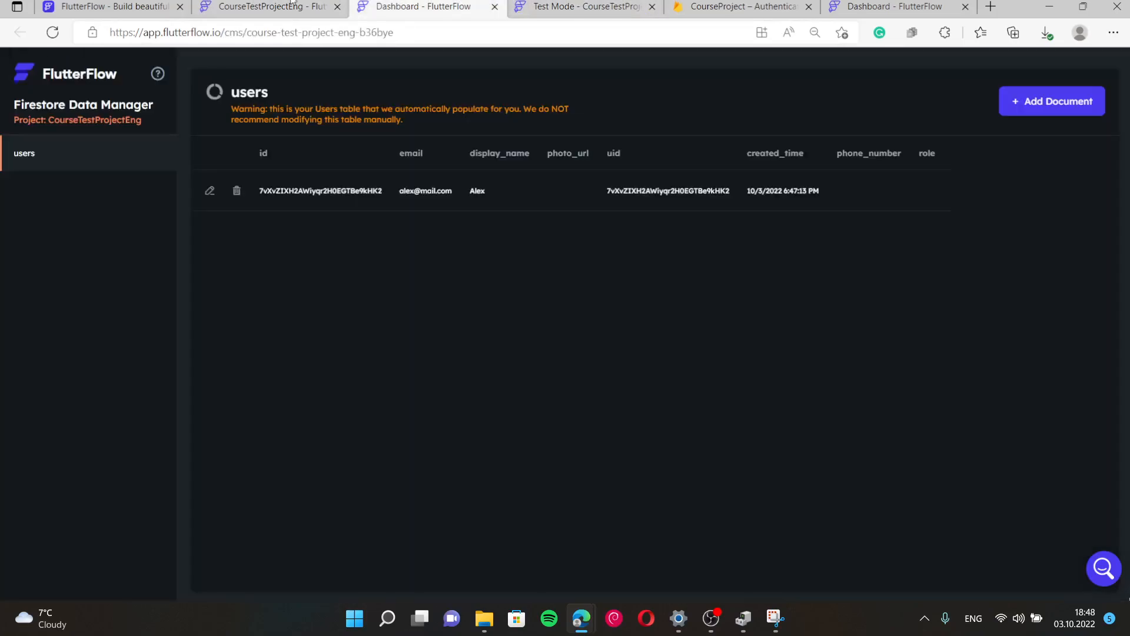
left_click(271, 7)
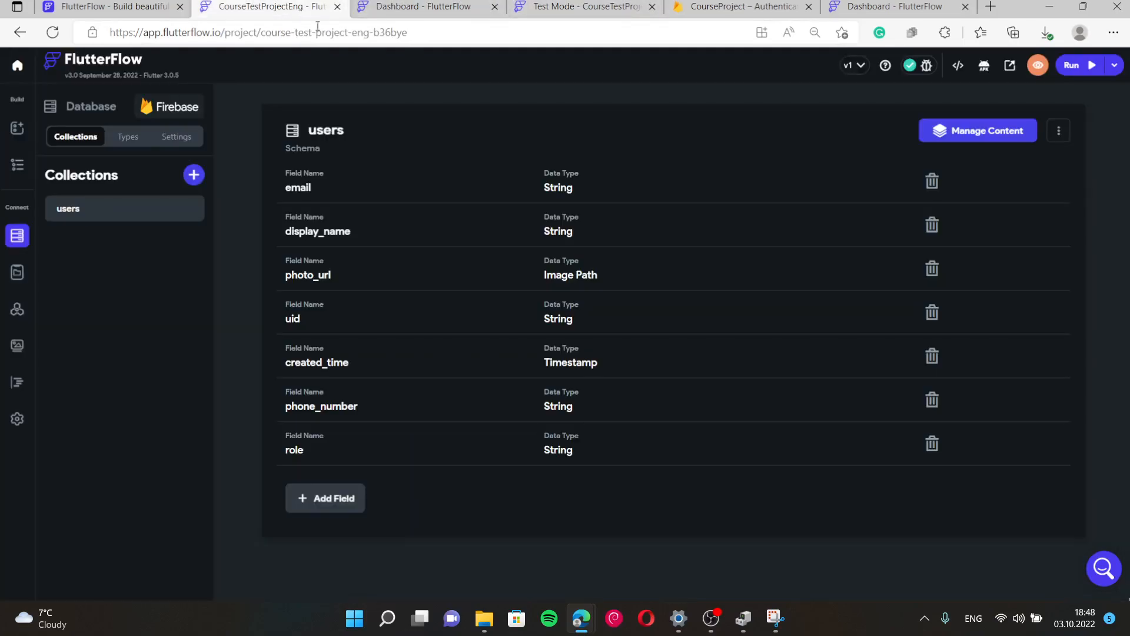
left_click(10, 173)
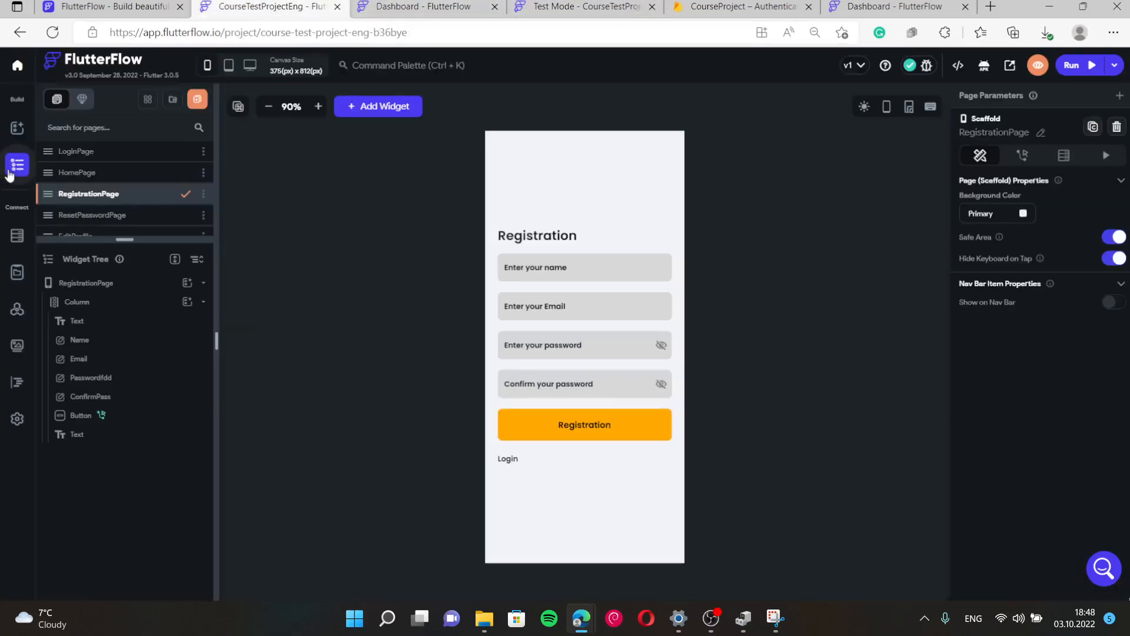